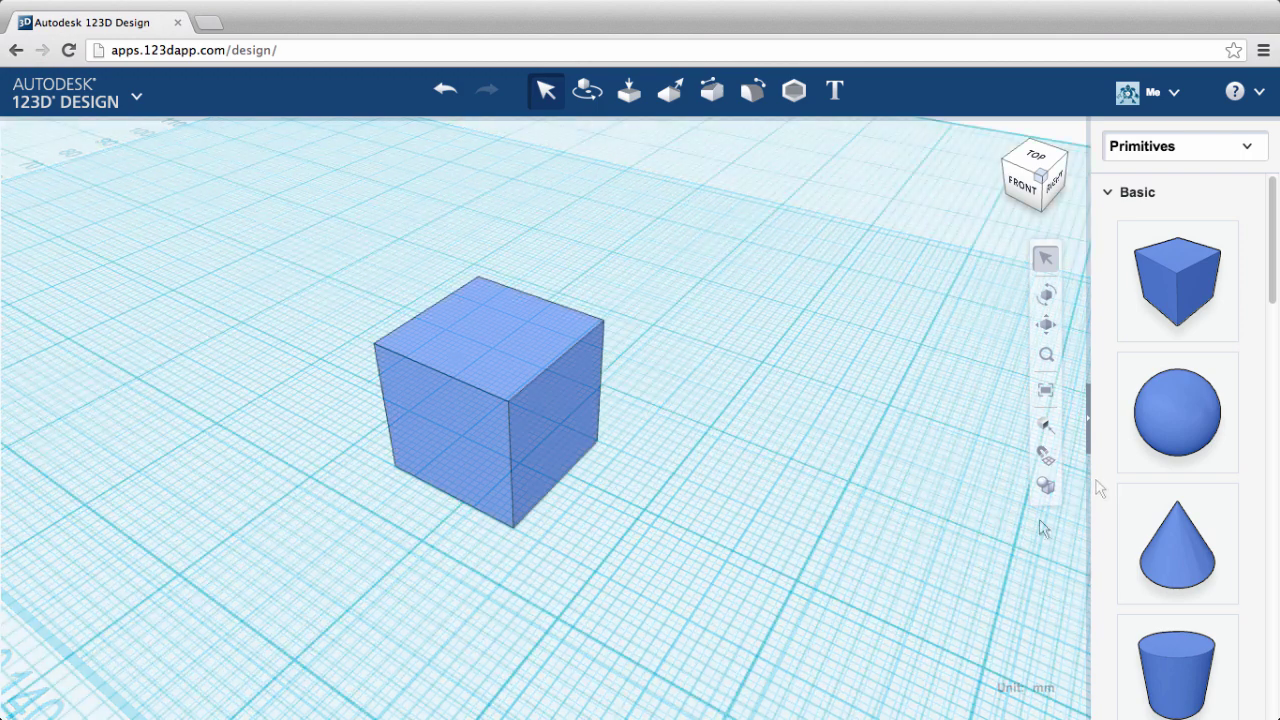
- Drop a cone onto the cube's top and check that it joins the cube as one body
{"action": "left_click_drag", "start_coordinate": [1177, 558], "coordinate": [490, 338]}
{"action": "left_click", "coordinate": [651, 380]}
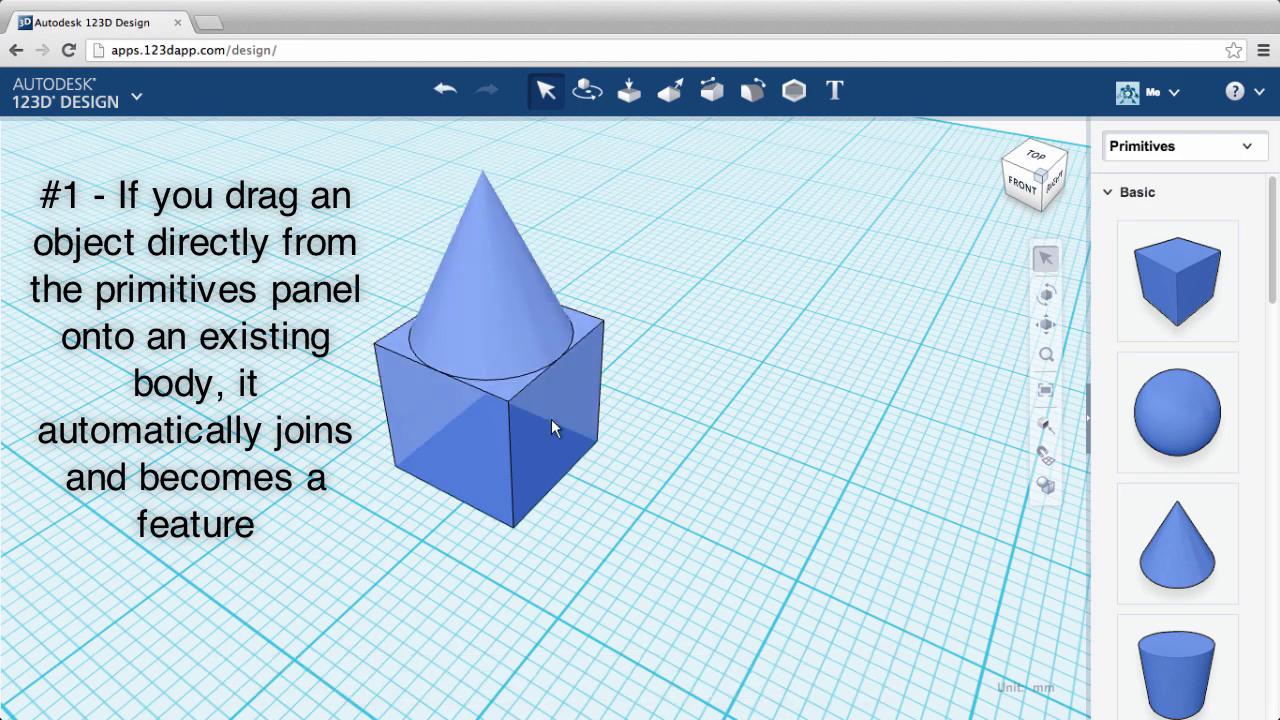
{"action": "left_click", "coordinate": [551, 419]}
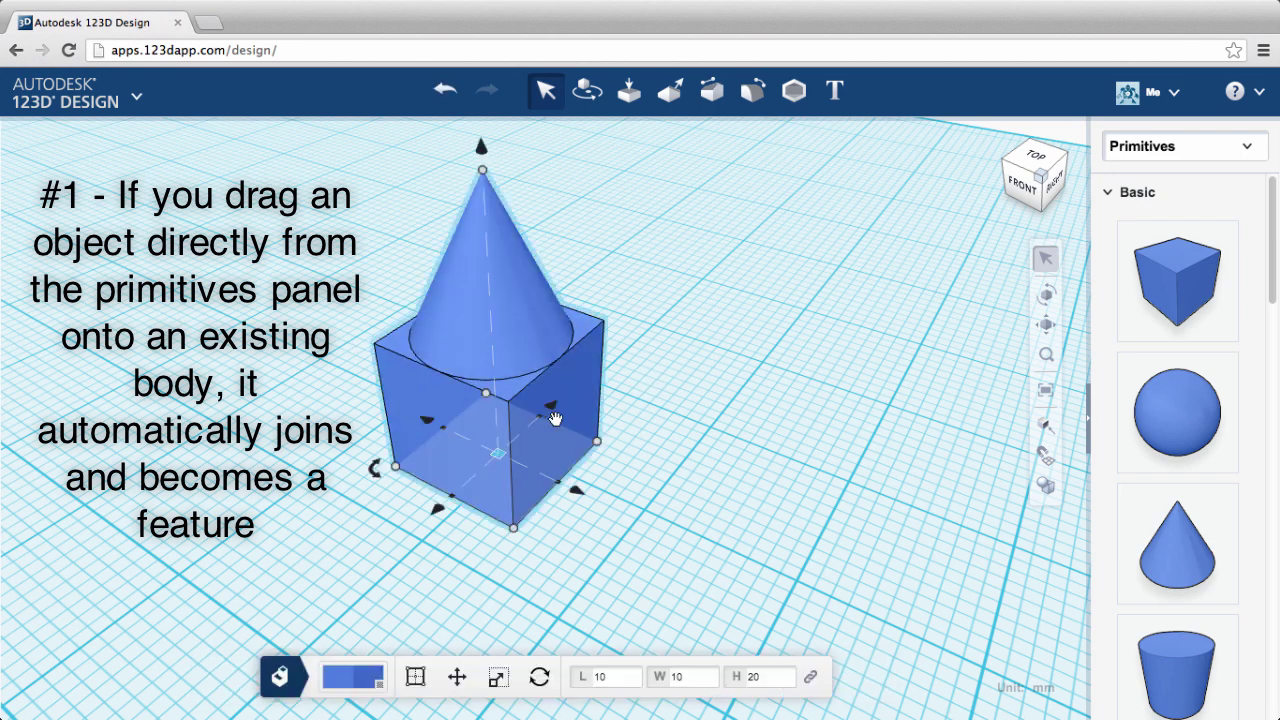
{"action": "left_click", "coordinate": [546, 309]}
{"action": "left_click", "coordinate": [528, 298]}
{"action": "left_click", "coordinate": [518, 278]}
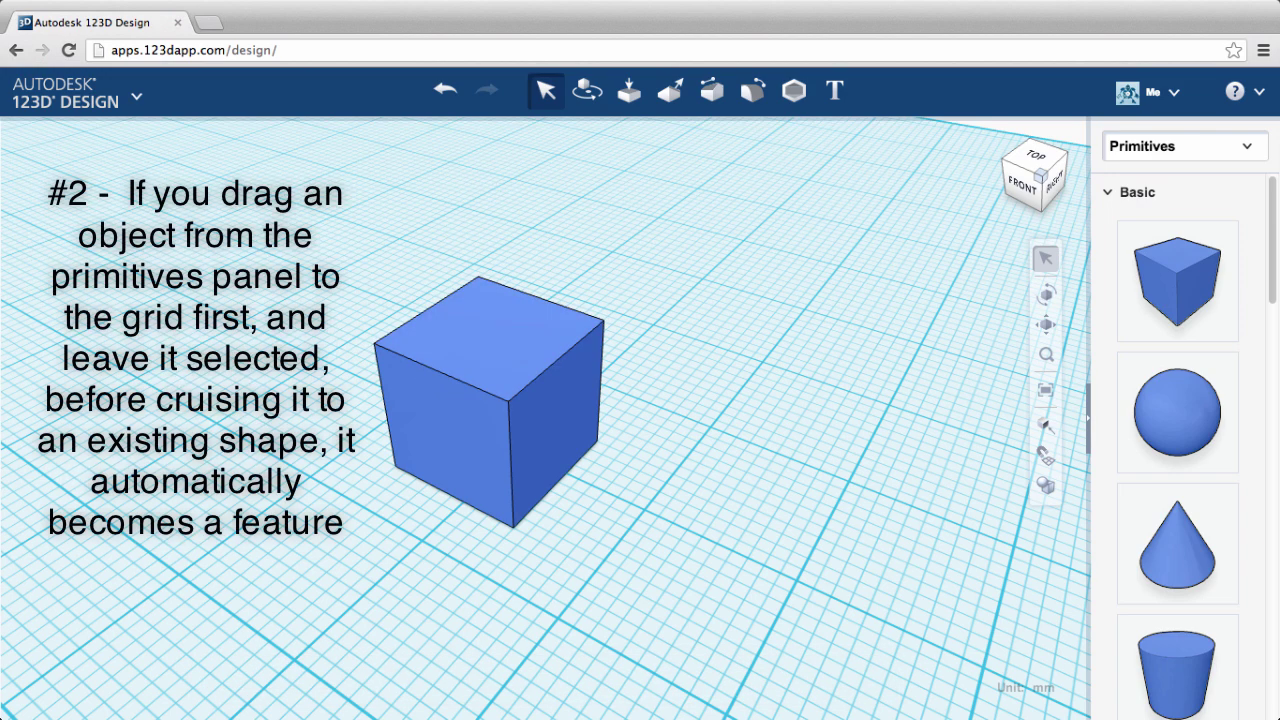
- Add another cone, move it onto the cube, then delete the merged cone feature
{"action": "left_click_drag", "start_coordinate": [1140, 534], "coordinate": [492, 328]}
{"action": "left_click", "coordinate": [806, 505]}
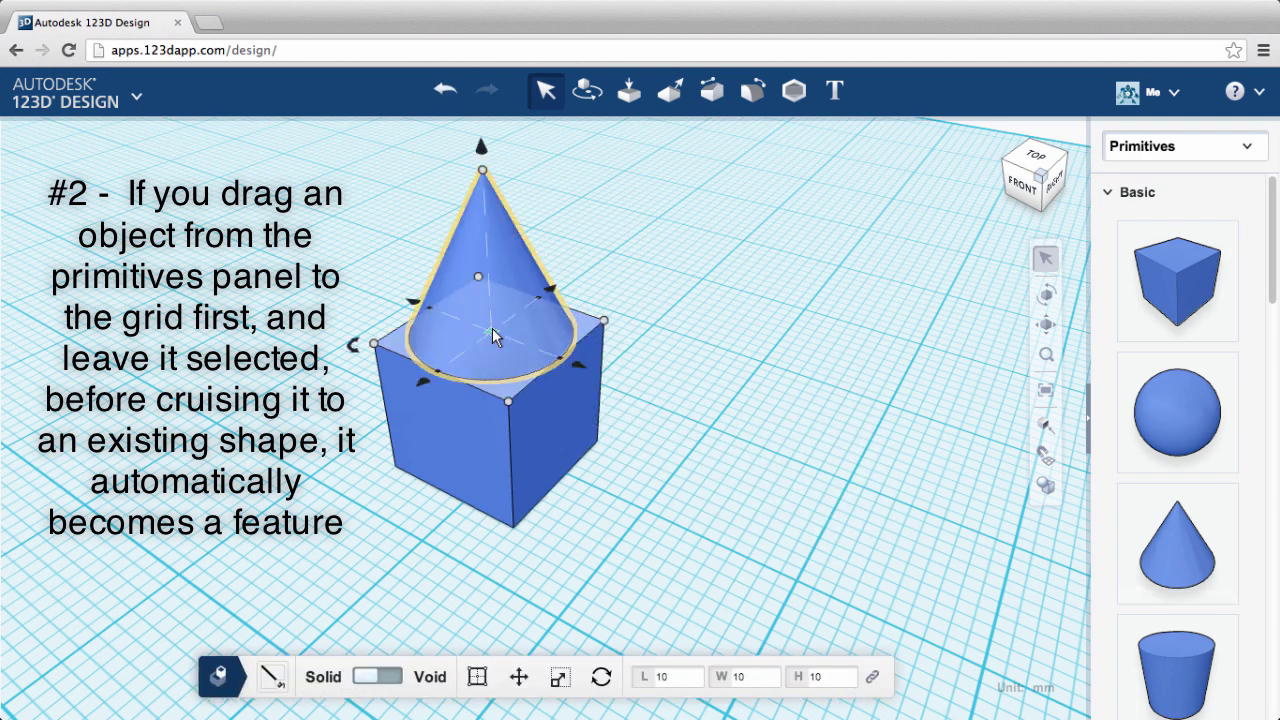
{"action": "left_click", "coordinate": [695, 365]}
{"action": "left_click", "coordinate": [564, 410]}
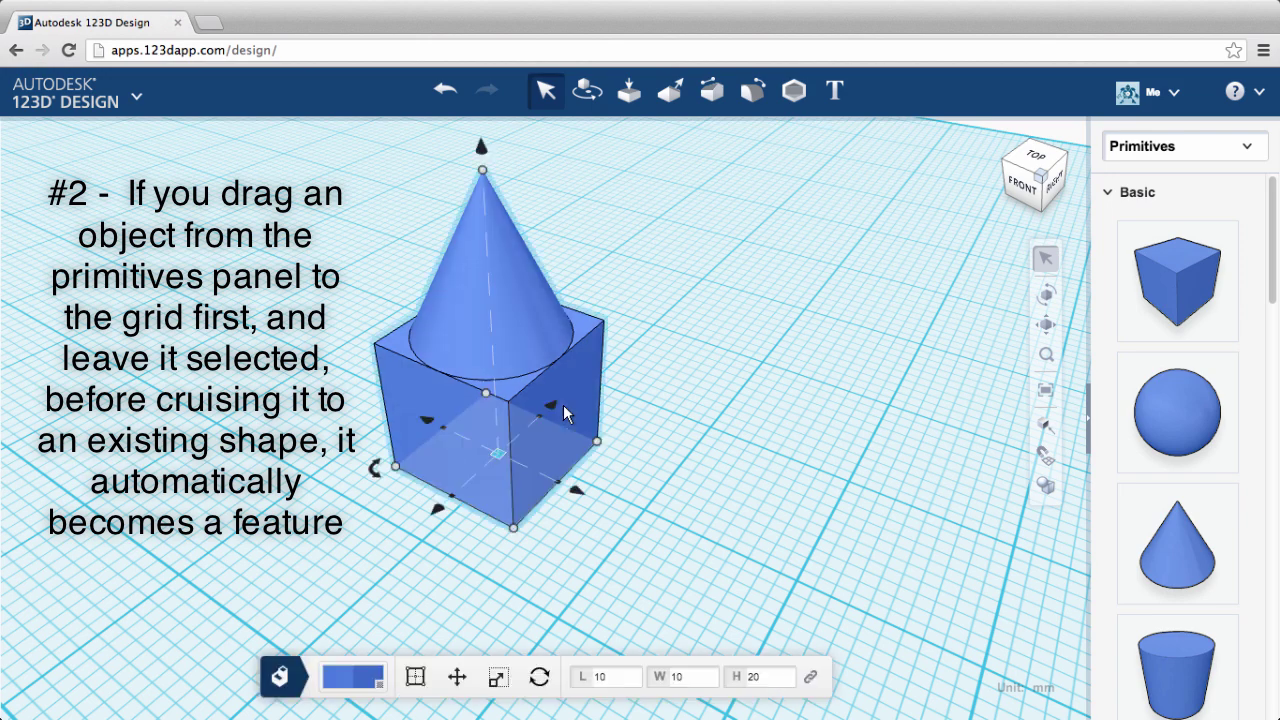
{"action": "left_click", "coordinate": [503, 237]}
{"action": "key", "text": "Delete"}
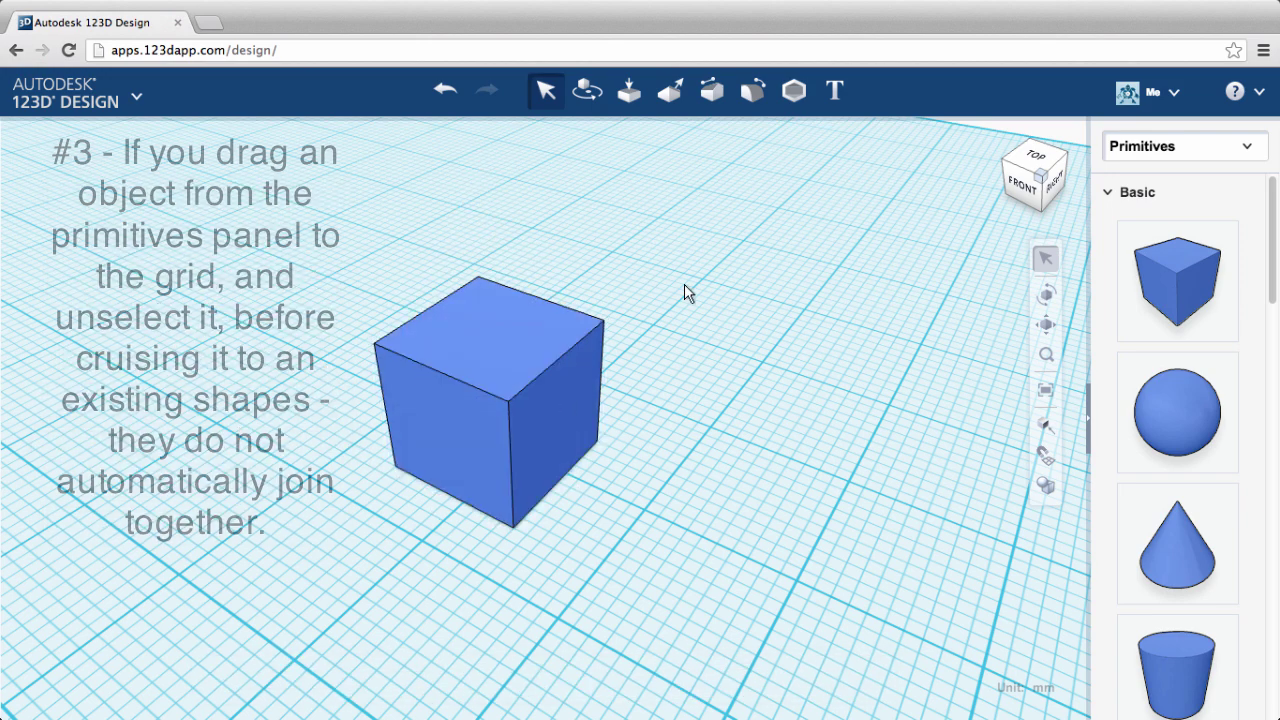
- Add a new cone against the cube and select cube and cone individually to show they're separate
{"action": "left_click_drag", "start_coordinate": [1207, 543], "coordinate": [491, 337]}
{"action": "left_click", "coordinate": [836, 563]}
{"action": "left_click", "coordinate": [826, 464]}
{"action": "left_click", "coordinate": [623, 392]}
{"action": "left_click", "coordinate": [555, 416]}
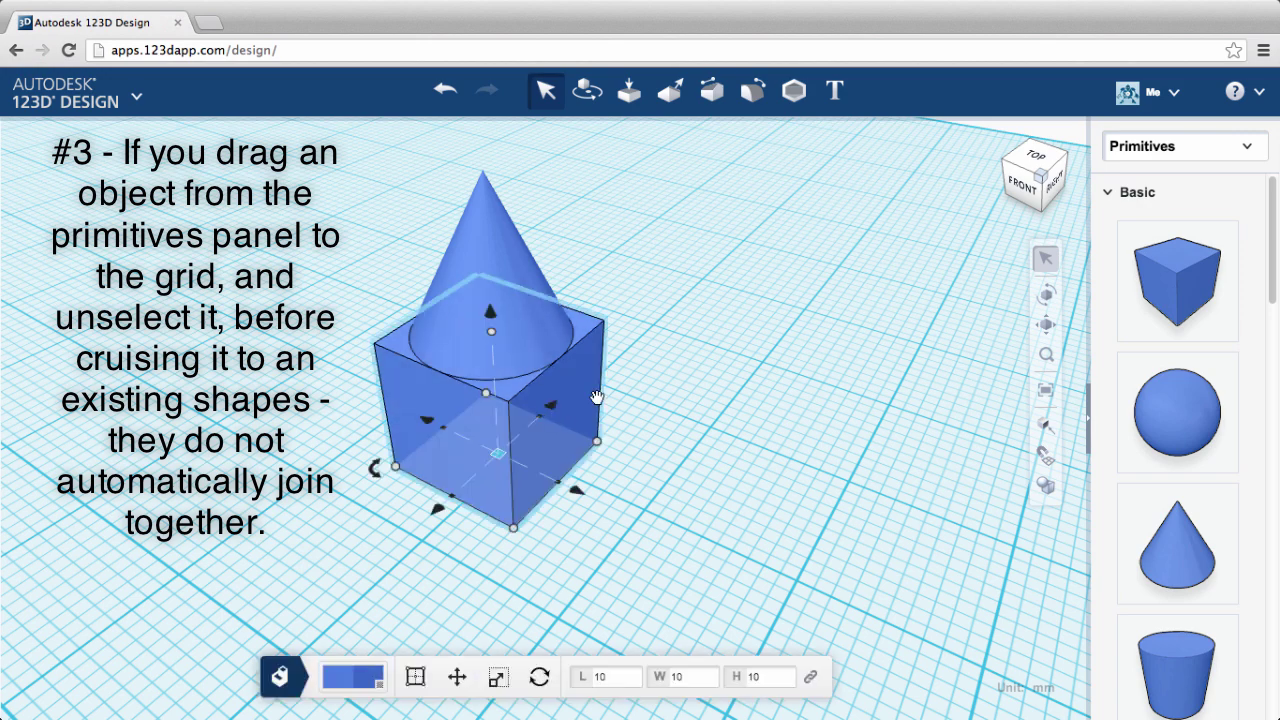
{"action": "left_click", "coordinate": [491, 238]}
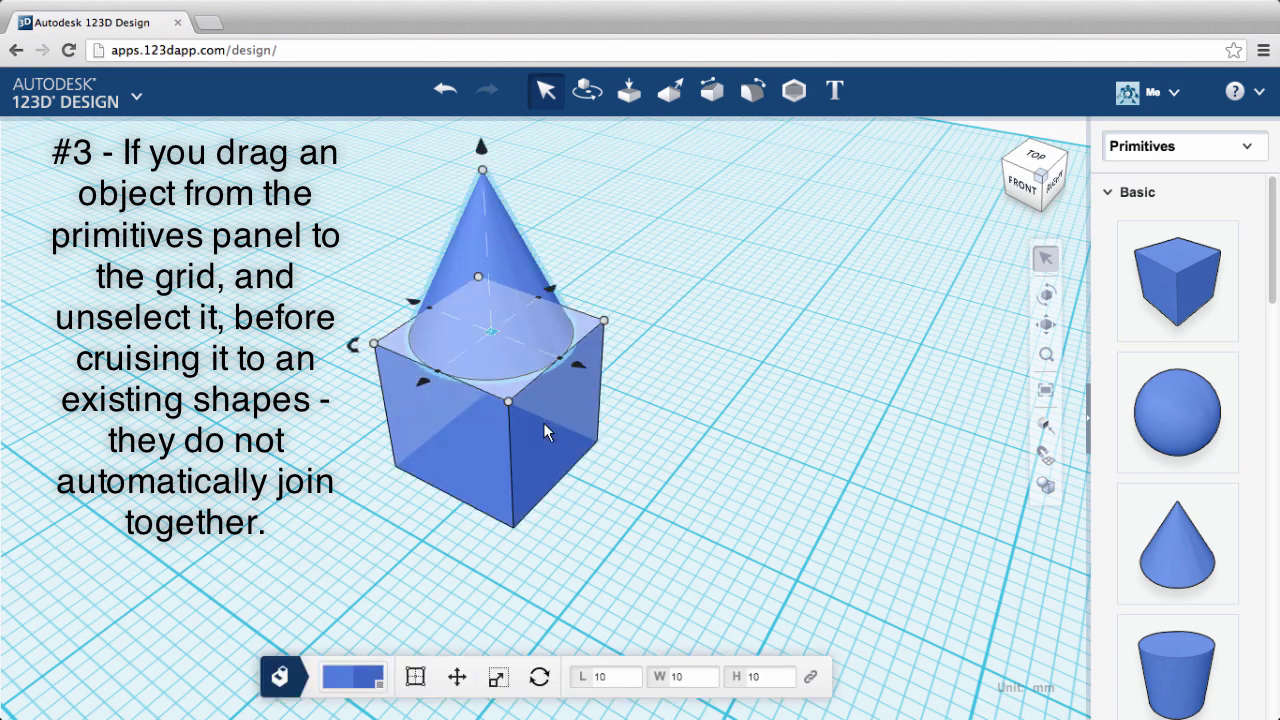
{"action": "left_click", "coordinate": [543, 422]}
- Add a new cube to the grid beside the cone
{"action": "left_click", "coordinate": [493, 240]}
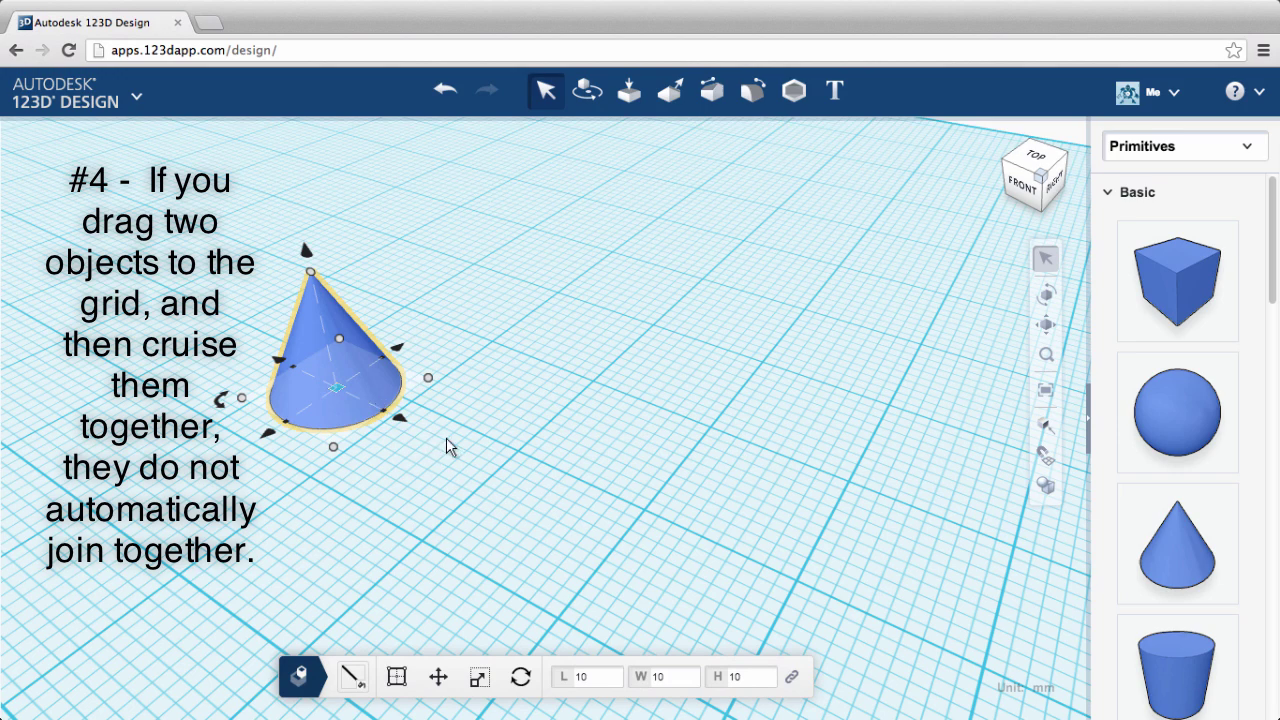
{"action": "left_click", "coordinate": [447, 447]}
{"action": "left_click_drag", "start_coordinate": [1177, 280], "coordinate": [614, 409]}
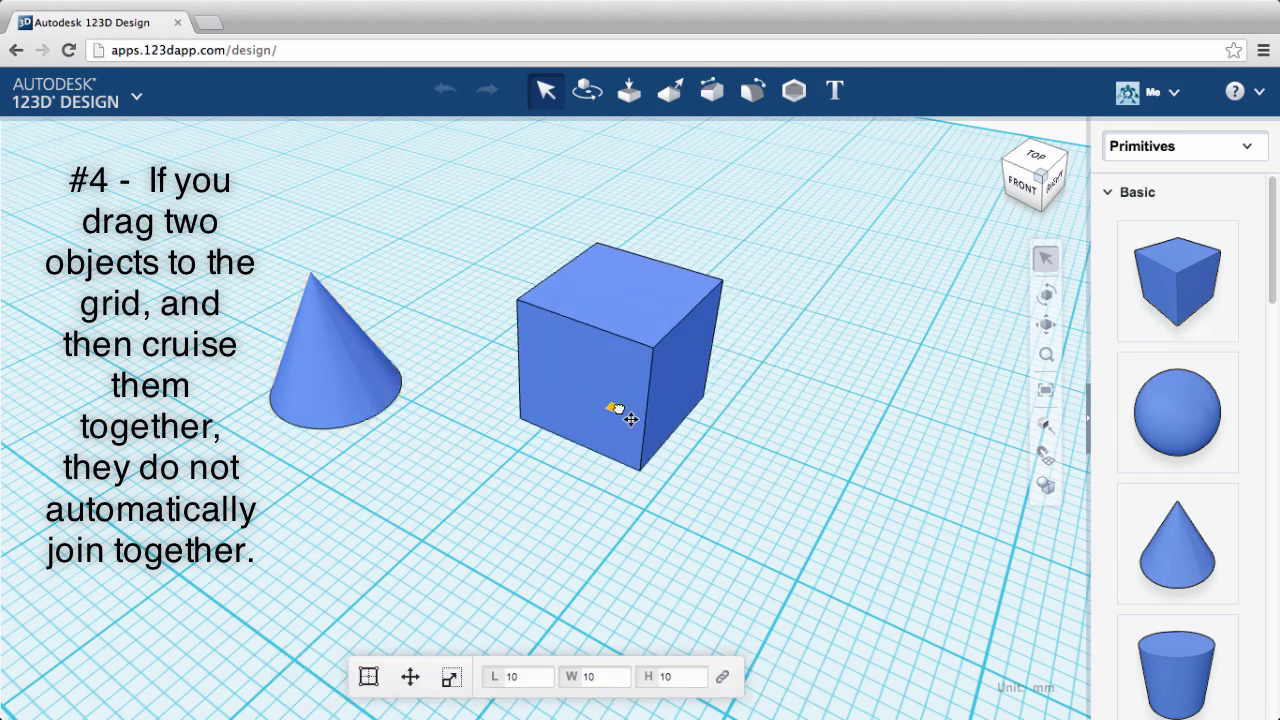
{"action": "left_click", "coordinate": [537, 509]}
- Move the cone onto the cube, select both, and delete the cube, leaving the cone separate
{"action": "left_click_drag", "start_coordinate": [335, 387], "coordinate": [632, 292]}
{"action": "left_click", "coordinate": [726, 425]}
{"action": "left_click", "coordinate": [614, 399]}
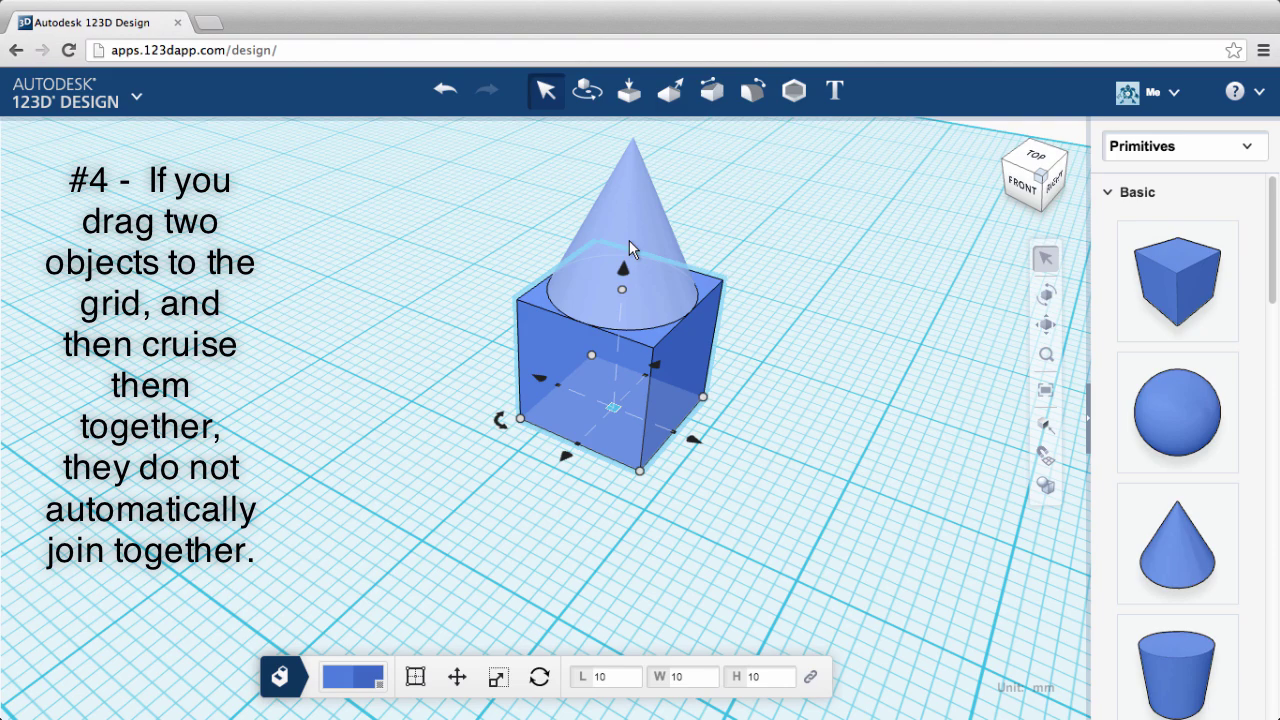
{"action": "left_click", "coordinate": [629, 240], "text": "shift"}
{"action": "left_click", "coordinate": [596, 380]}
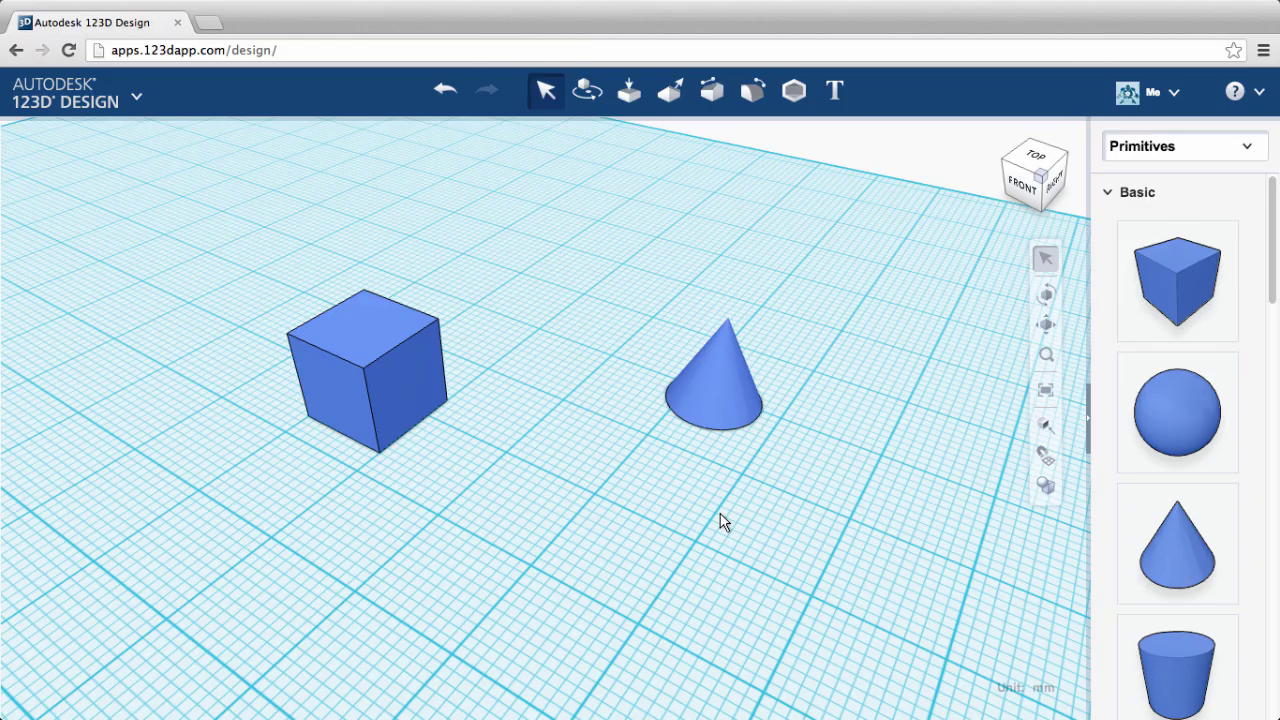
- Move the cone onto the cube's top and group the cube and cone together
{"action": "left_click", "coordinate": [706, 431]}
{"action": "left_click_drag", "start_coordinate": [716, 400], "coordinate": [351, 264]}
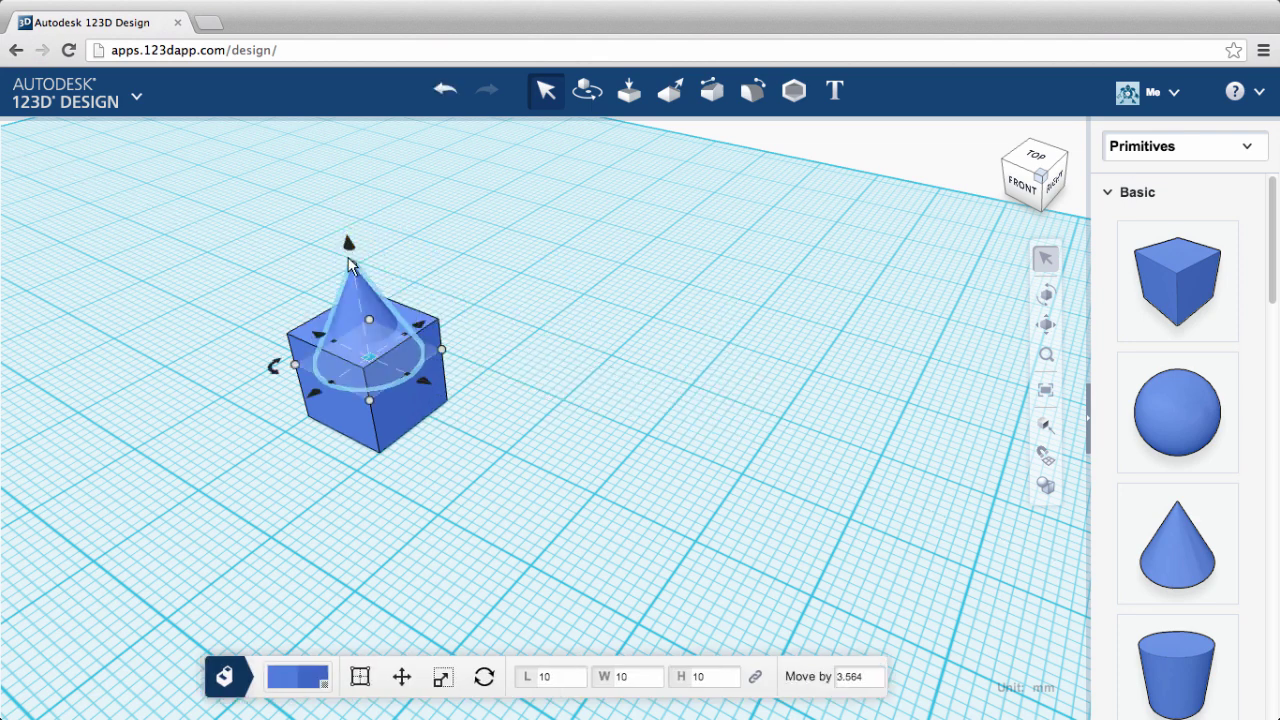
{"action": "left_click", "coordinate": [365, 293], "text": "shift"}
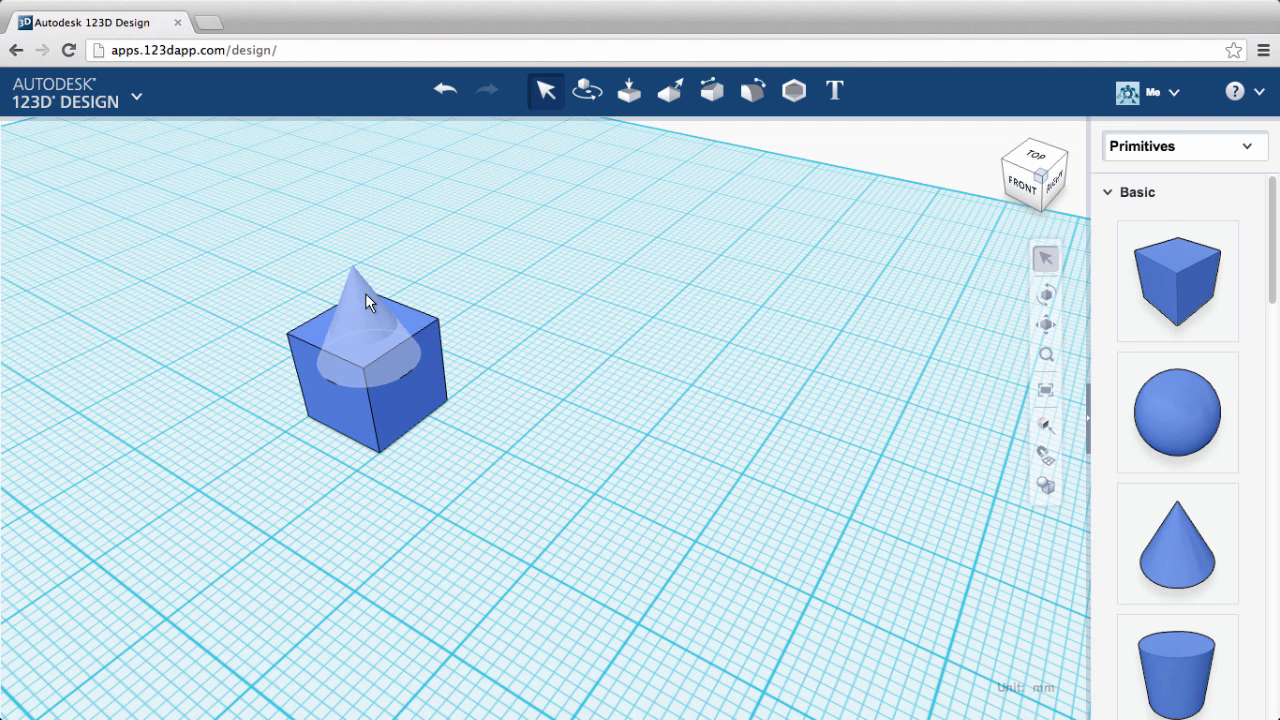
{"action": "right_click", "coordinate": [412, 408]}
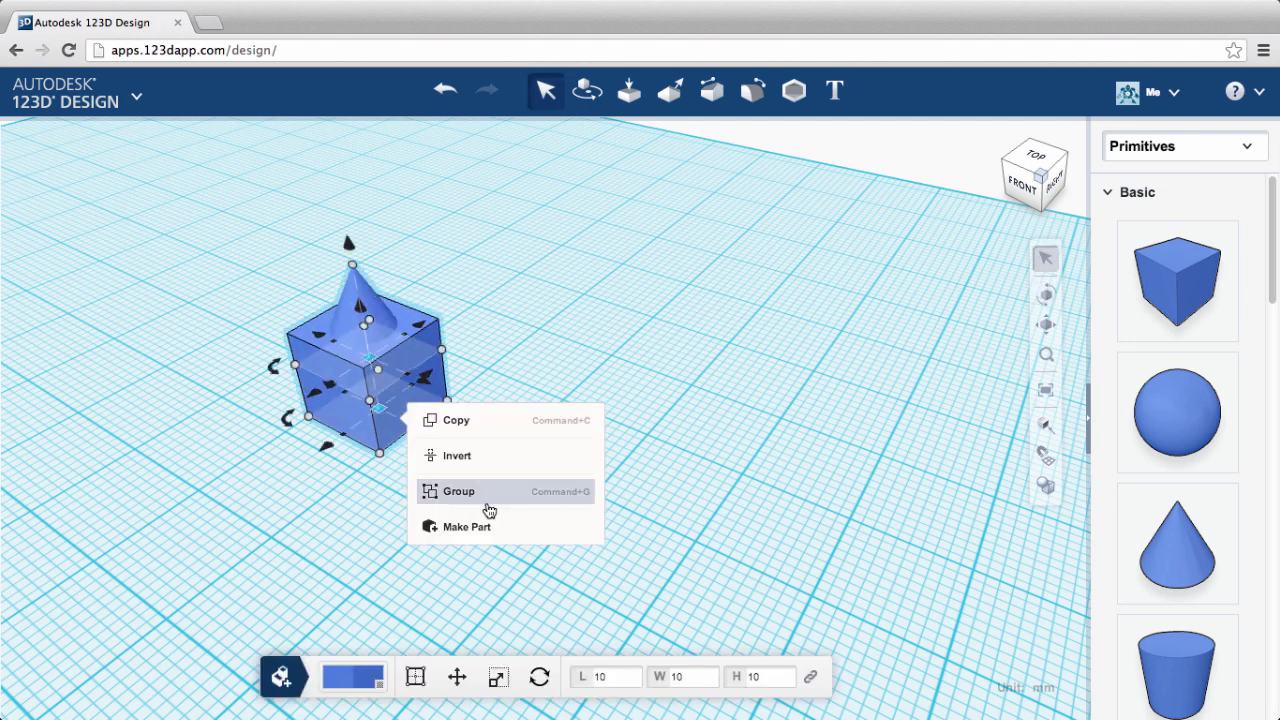
{"action": "left_click", "coordinate": [486, 509]}
{"action": "left_click", "coordinate": [435, 376]}
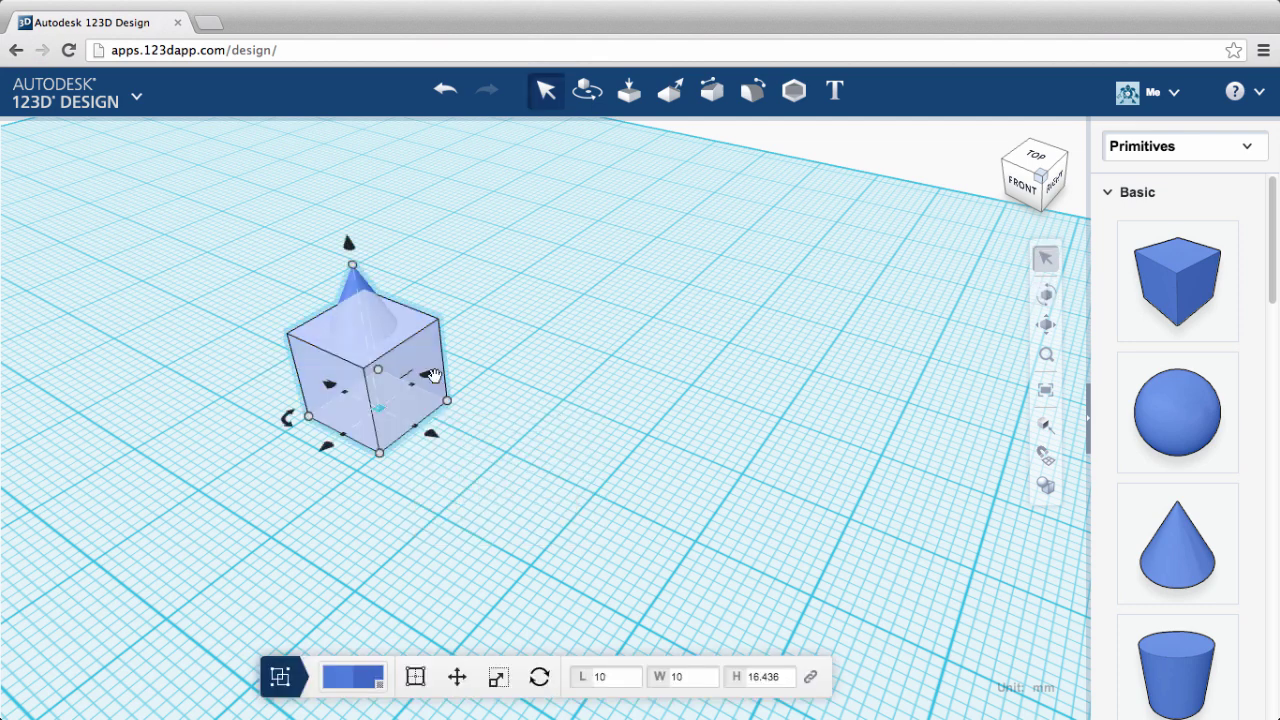
- Switch the display to Outlines Only, zoom in, and select the cube-and-cone group
{"action": "left_click", "coordinate": [1046, 486]}
{"action": "left_click", "coordinate": [975, 539]}
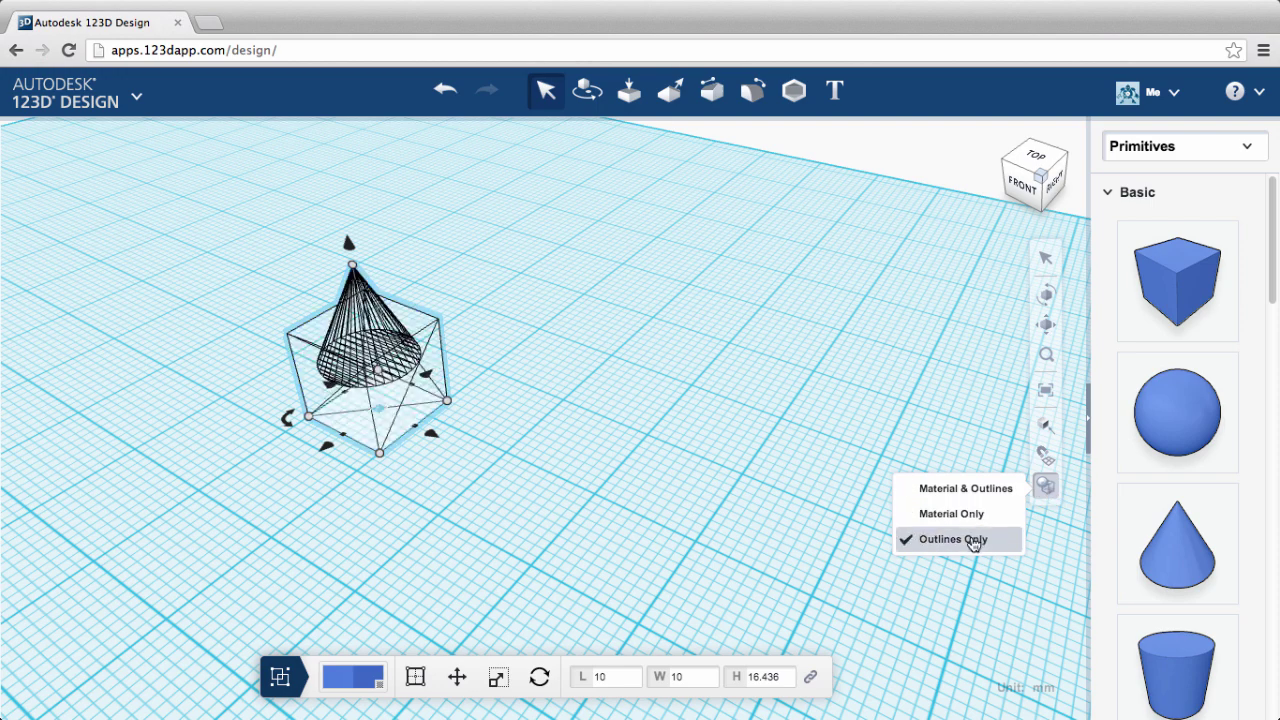
{"action": "left_click", "coordinate": [643, 485]}
{"action": "scroll", "coordinate": [340, 345], "scroll_direction": "up", "scroll_amount": 5}
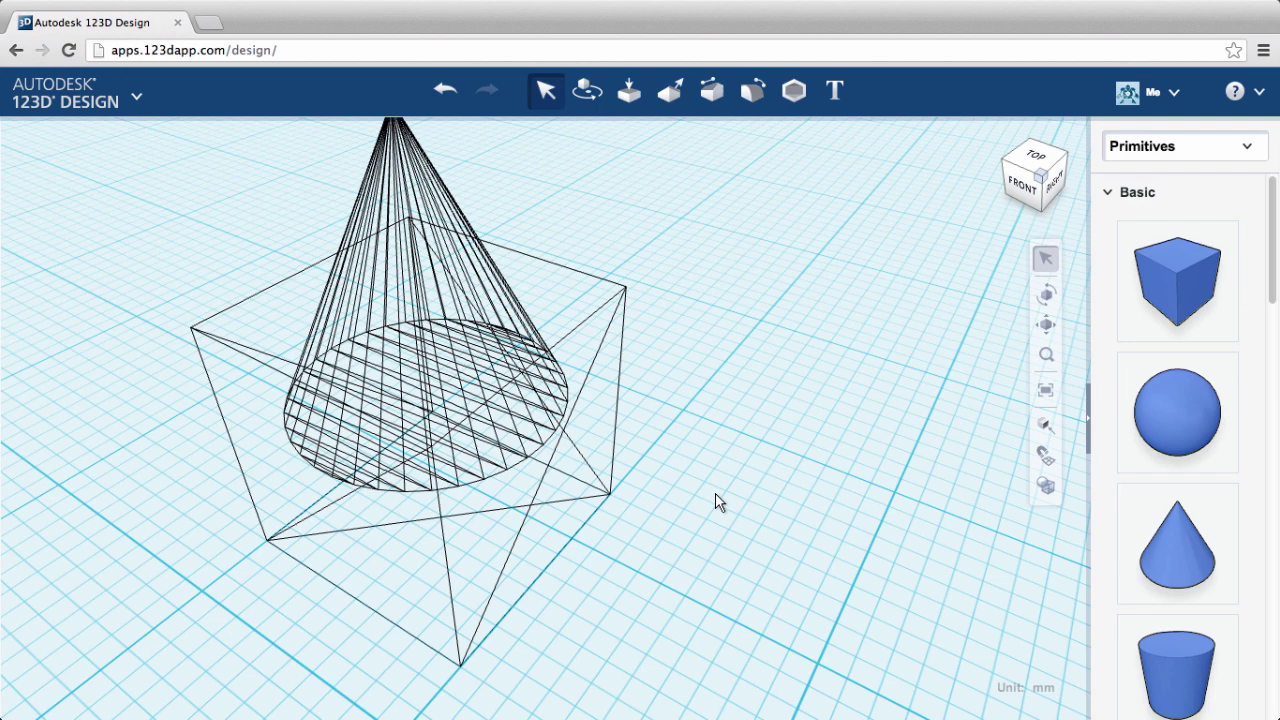
{"action": "left_click", "coordinate": [403, 397]}
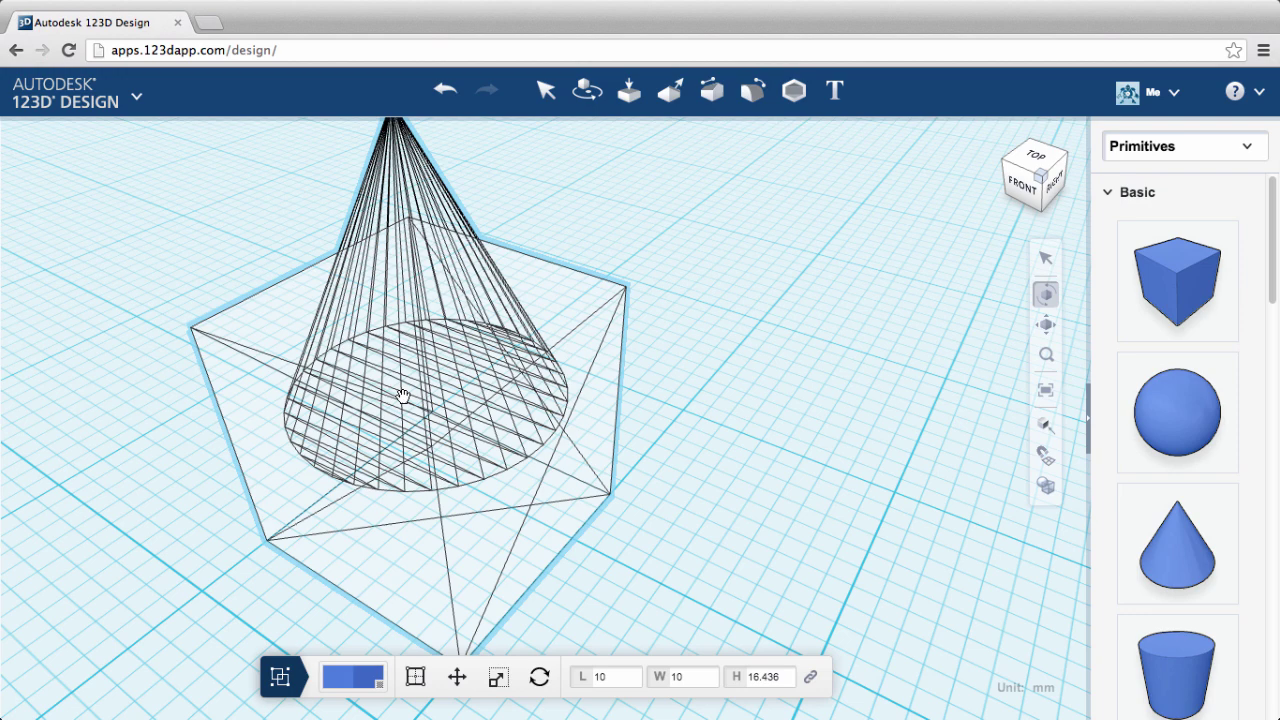
- Ungroup the cube and cone
{"action": "right_click", "coordinate": [412, 390]}
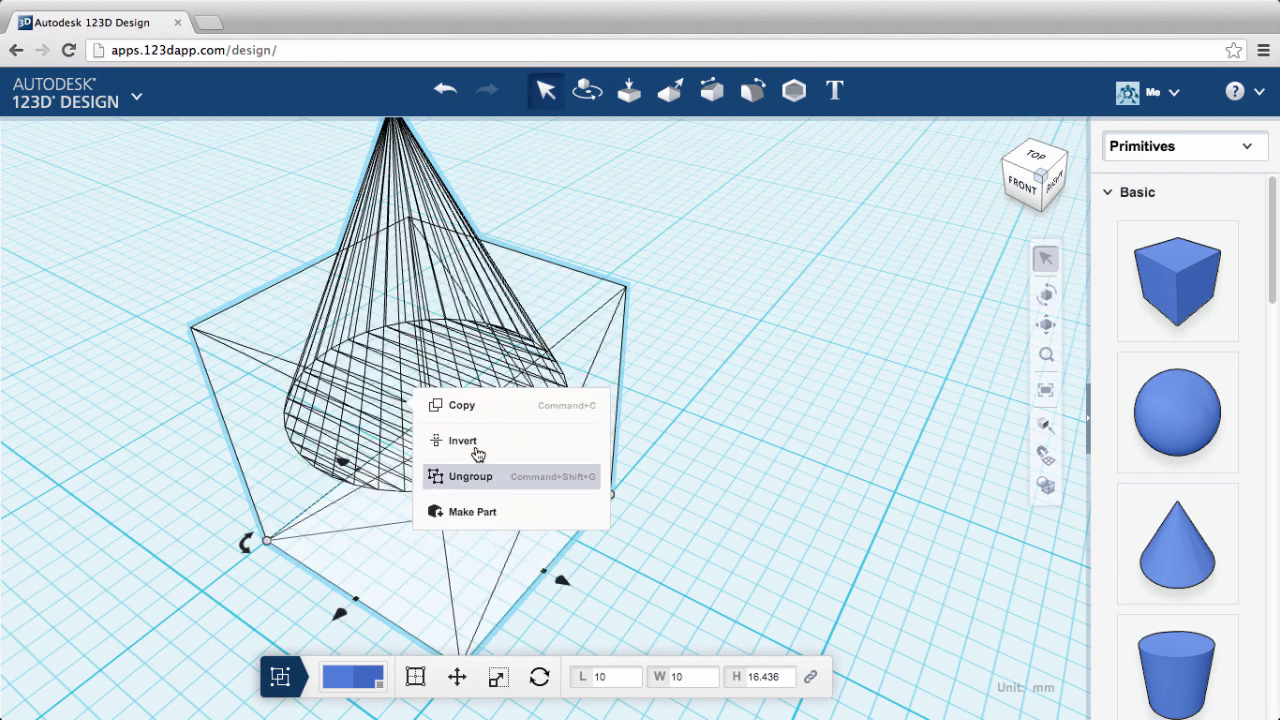
{"action": "left_click", "coordinate": [519, 478]}
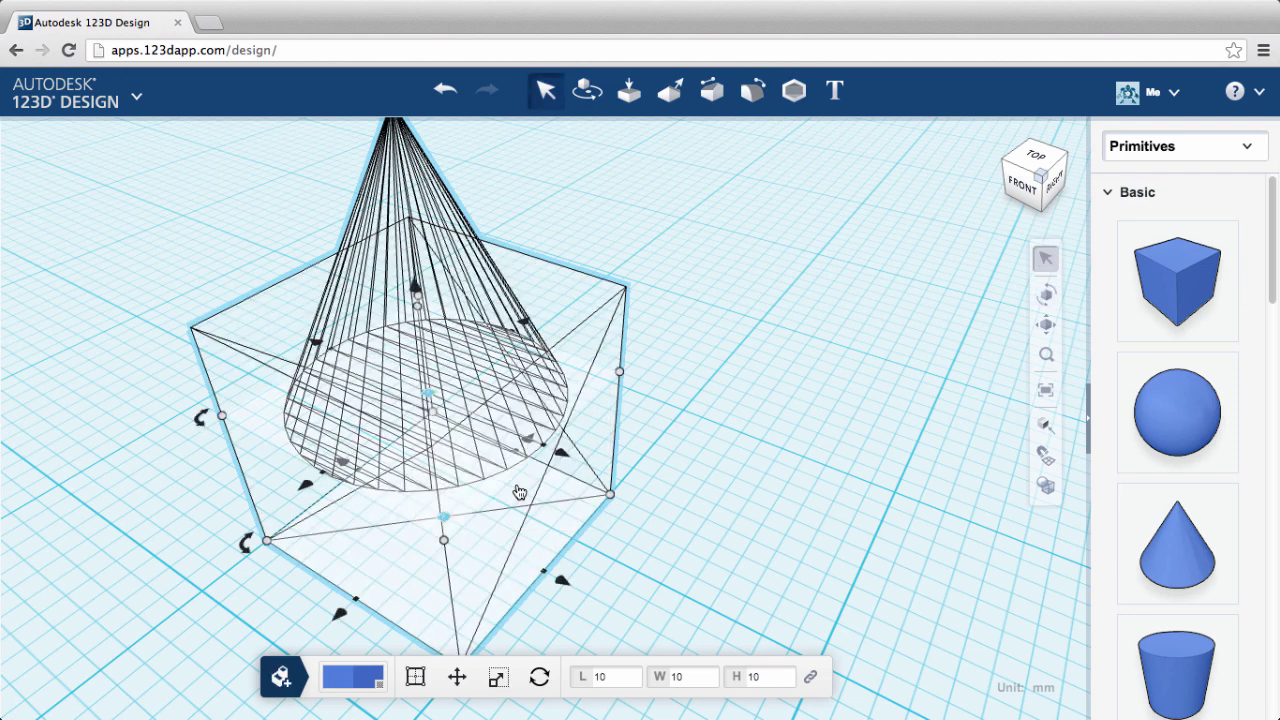
{"action": "left_click", "coordinate": [684, 460]}
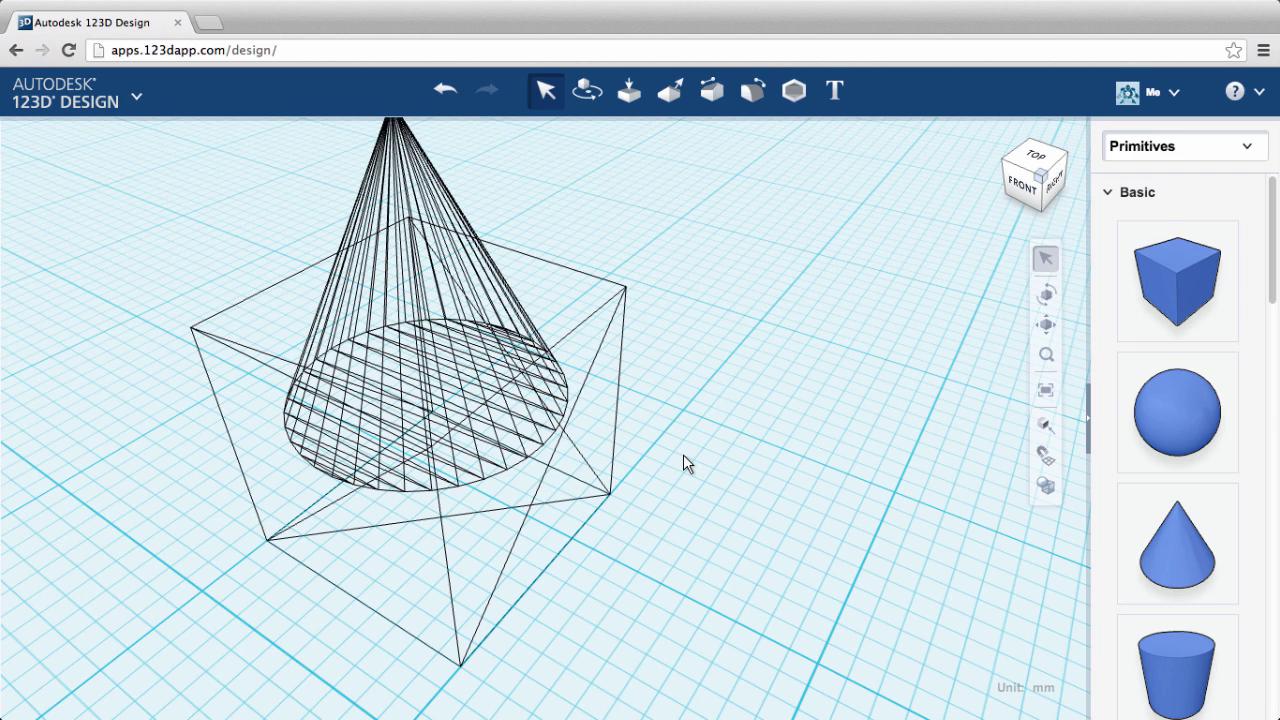
- Select the box and cone and combine them into a single part with Make the Part
{"action": "left_click", "coordinate": [588, 466]}
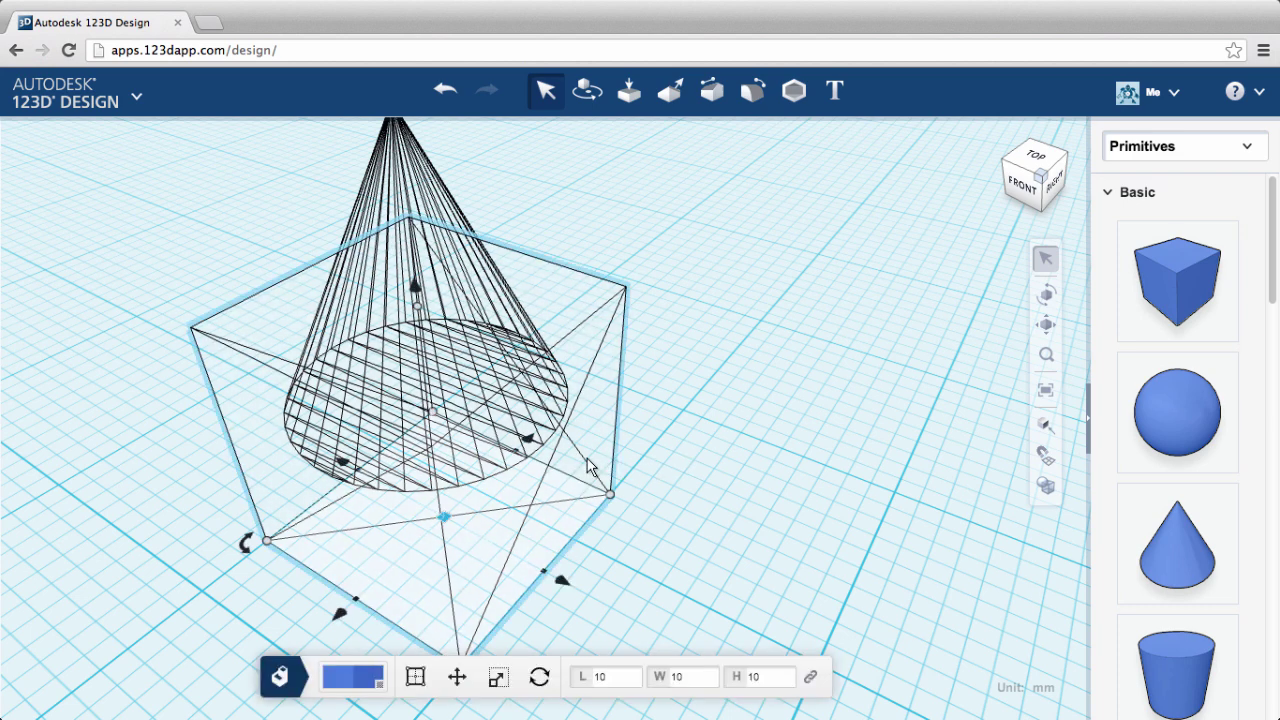
{"action": "left_click", "coordinate": [392, 163], "text": "shift"}
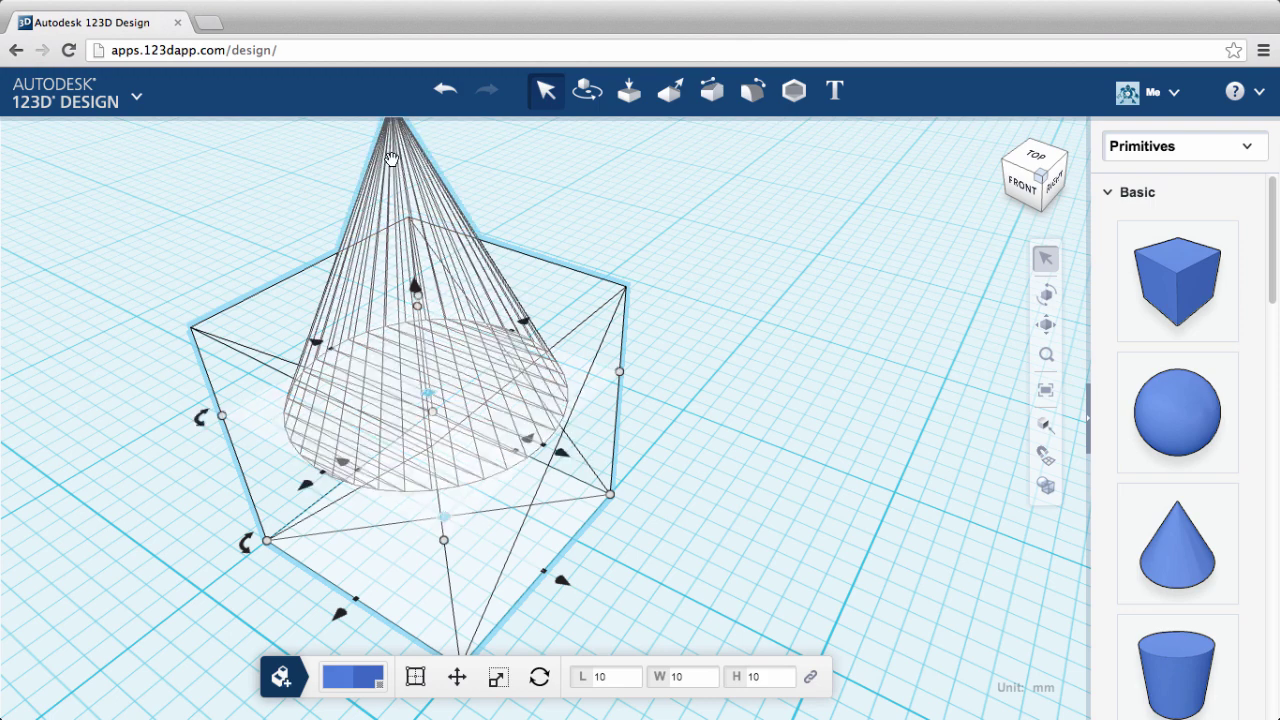
{"action": "right_click", "coordinate": [418, 197]}
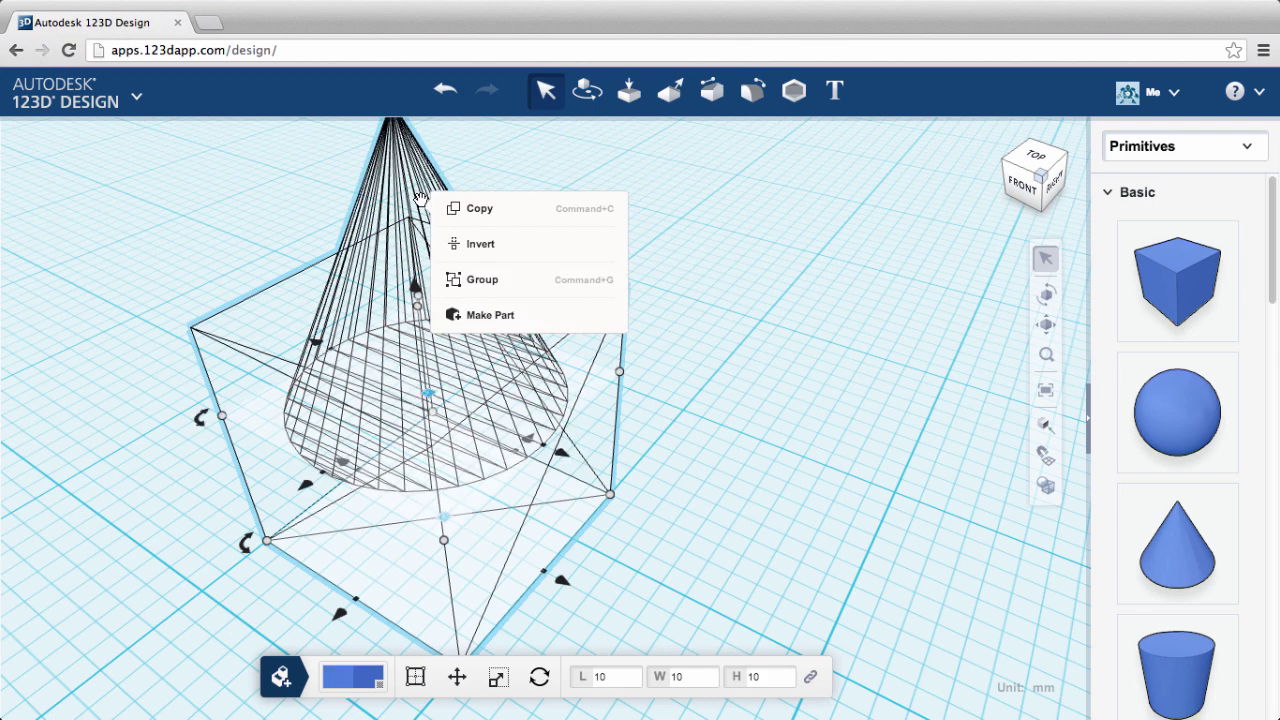
{"action": "left_click", "coordinate": [529, 316]}
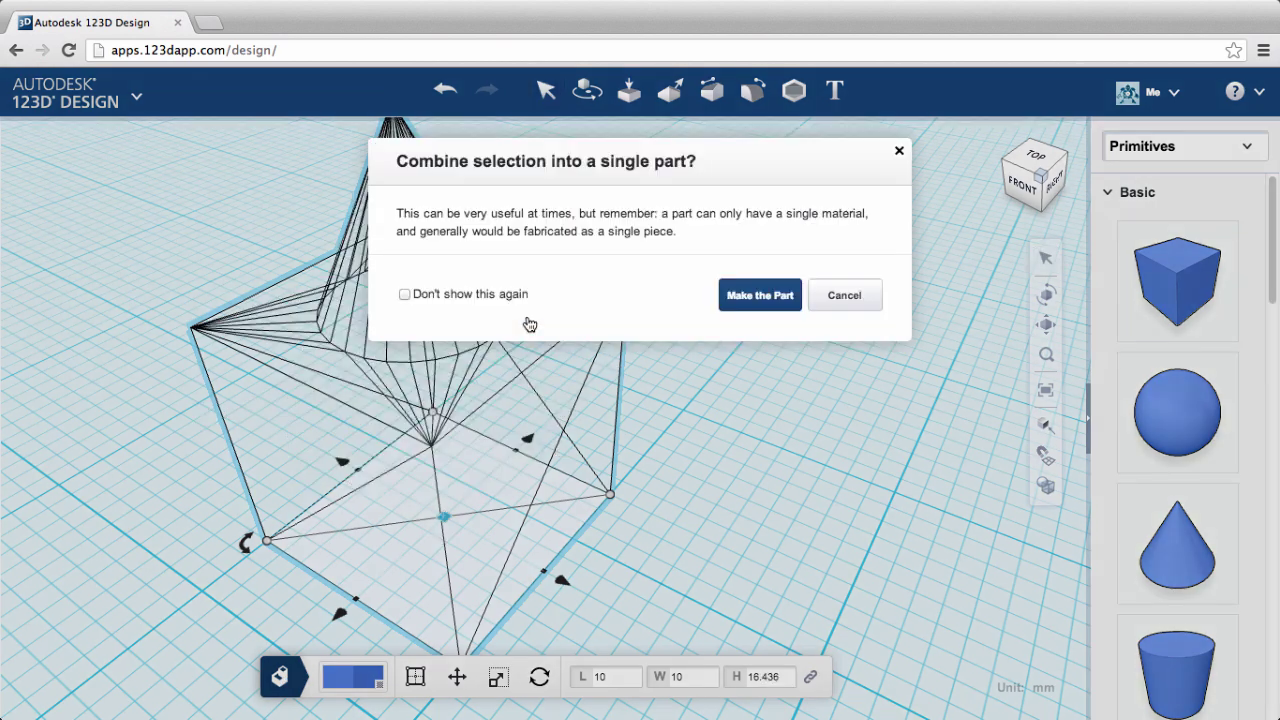
{"action": "left_click", "coordinate": [766, 299]}
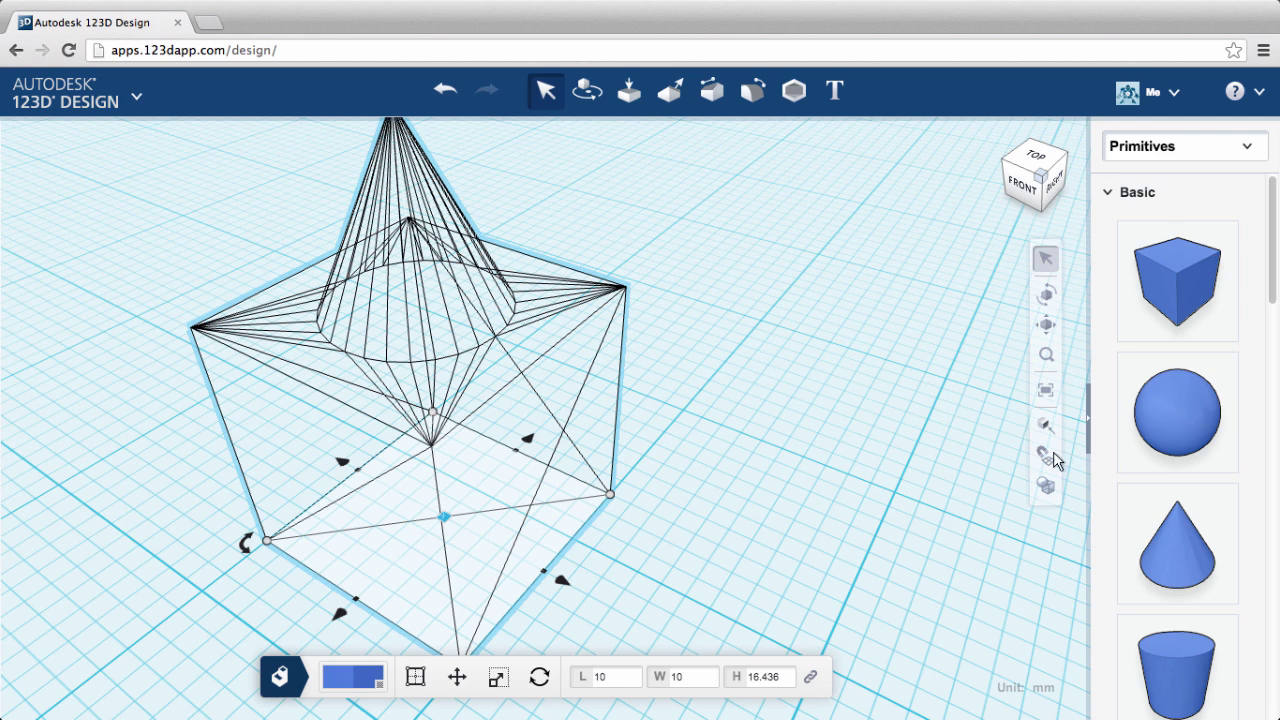
- Set the visual style to Material Only, then Material & Outlines
{"action": "left_click", "coordinate": [1046, 487]}
{"action": "left_click", "coordinate": [955, 515]}
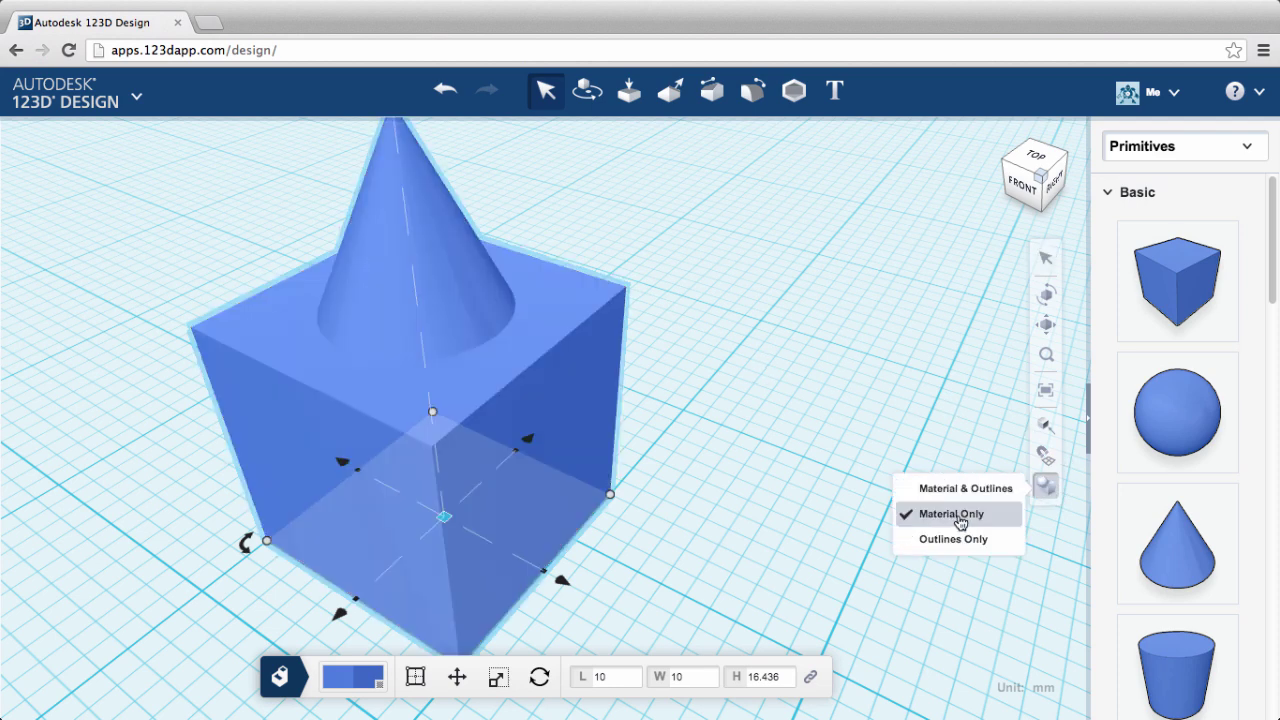
{"action": "left_click", "coordinate": [987, 492]}
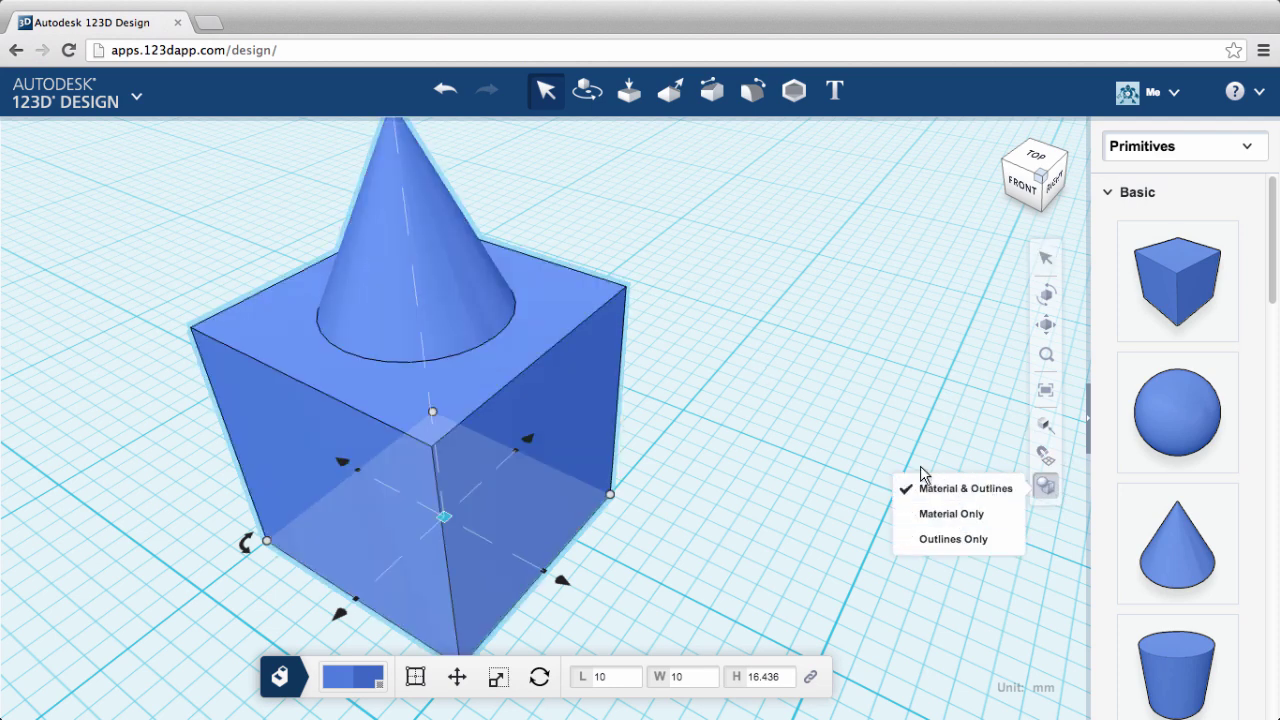
{"action": "left_click", "coordinate": [833, 428]}
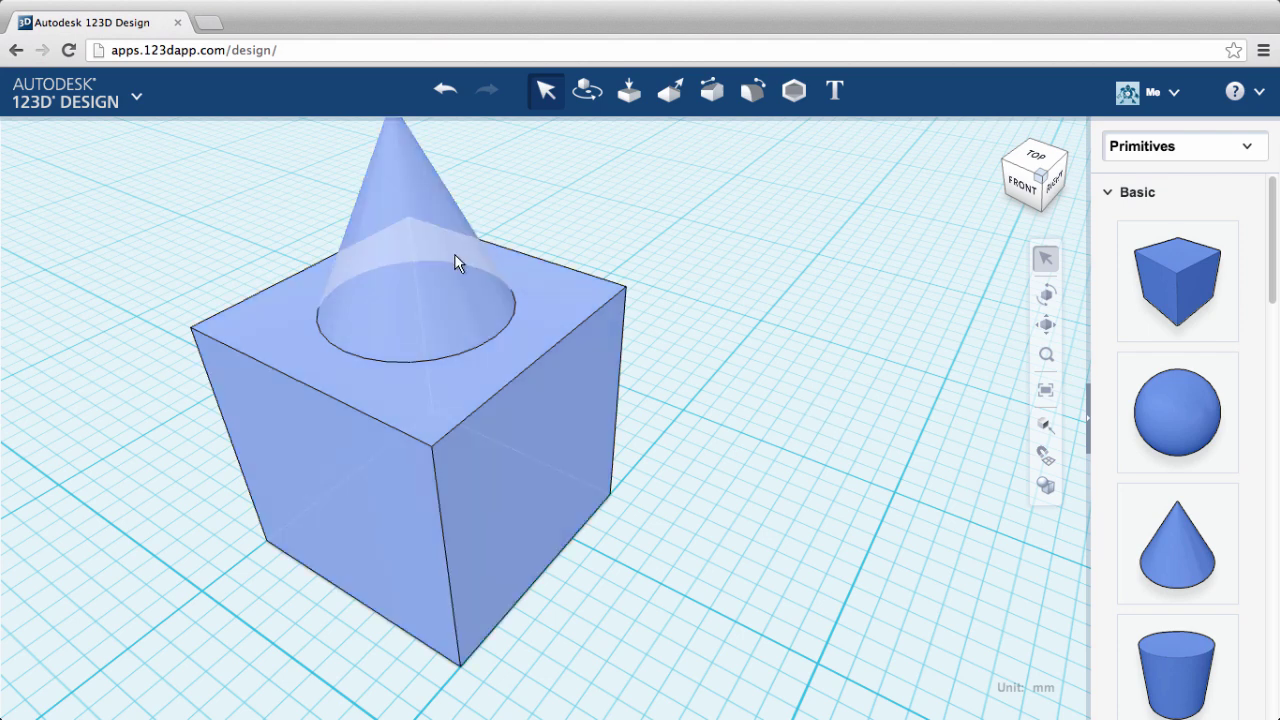
{"action": "left_click", "coordinate": [440, 278]}
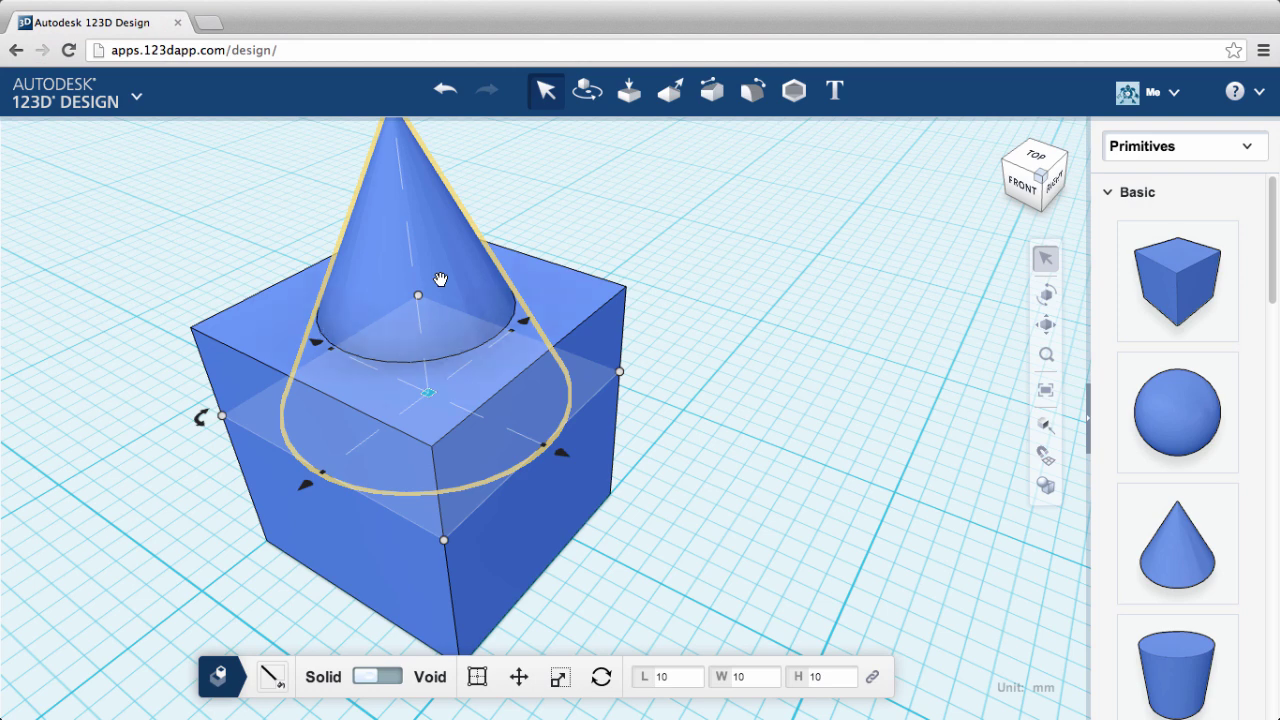
{"action": "left_click", "coordinate": [390, 679]}
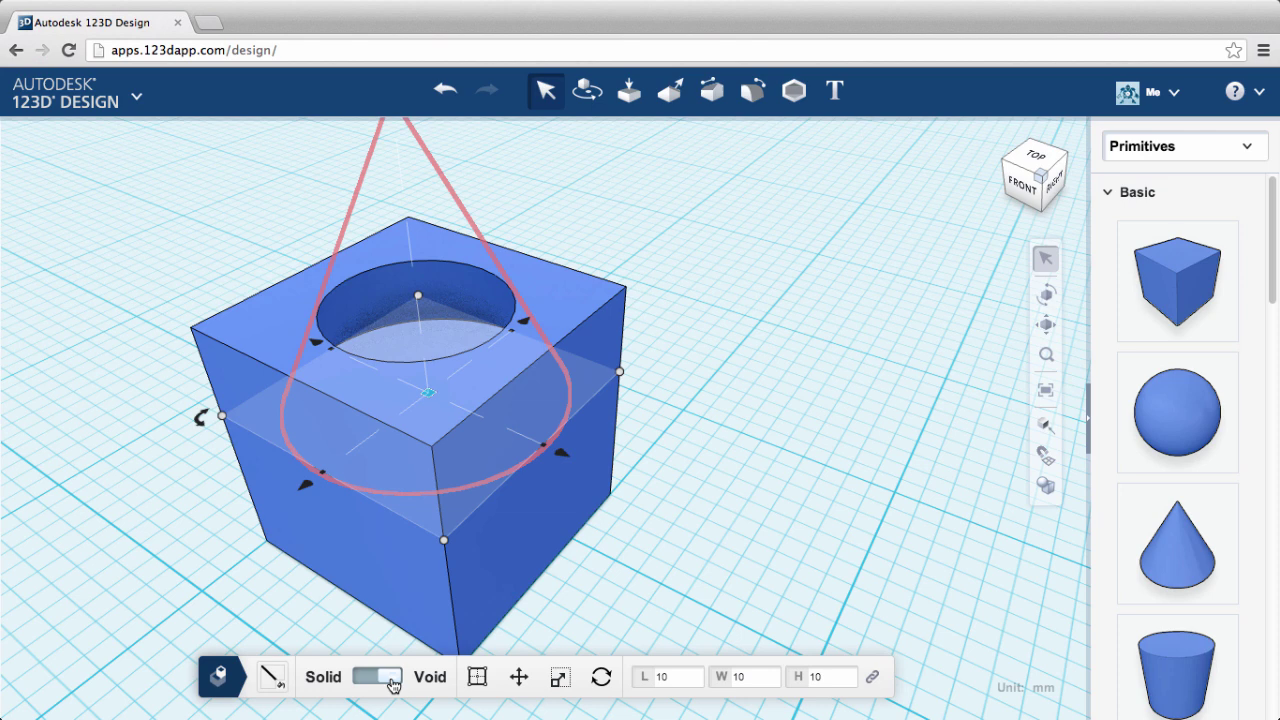
{"action": "left_click", "coordinate": [390, 679]}
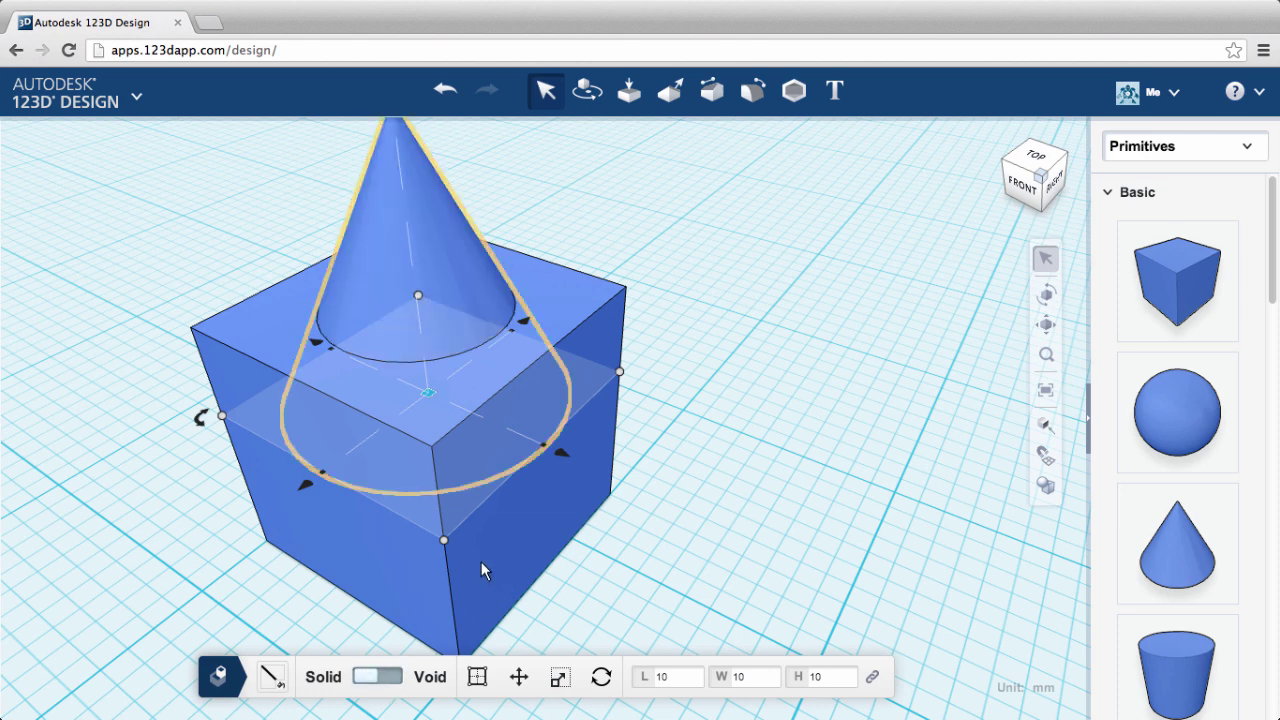
{"action": "left_click", "coordinate": [489, 536]}
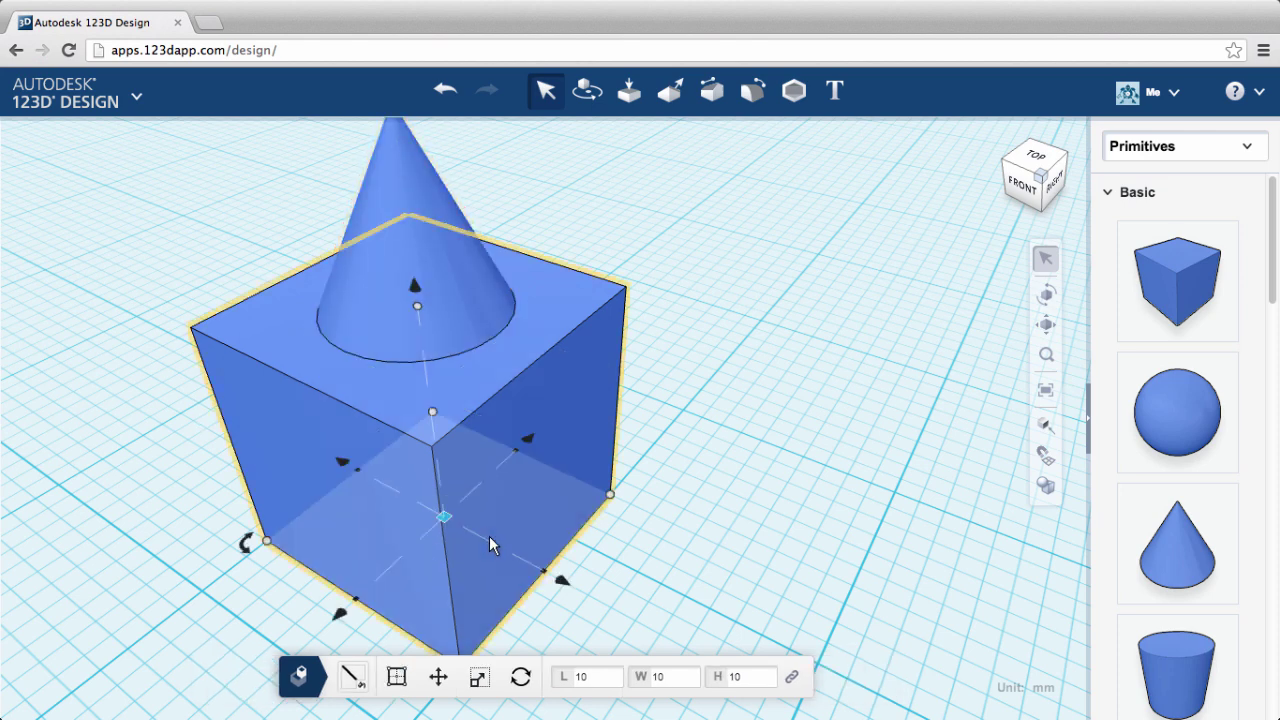
{"action": "left_click", "coordinate": [704, 585]}
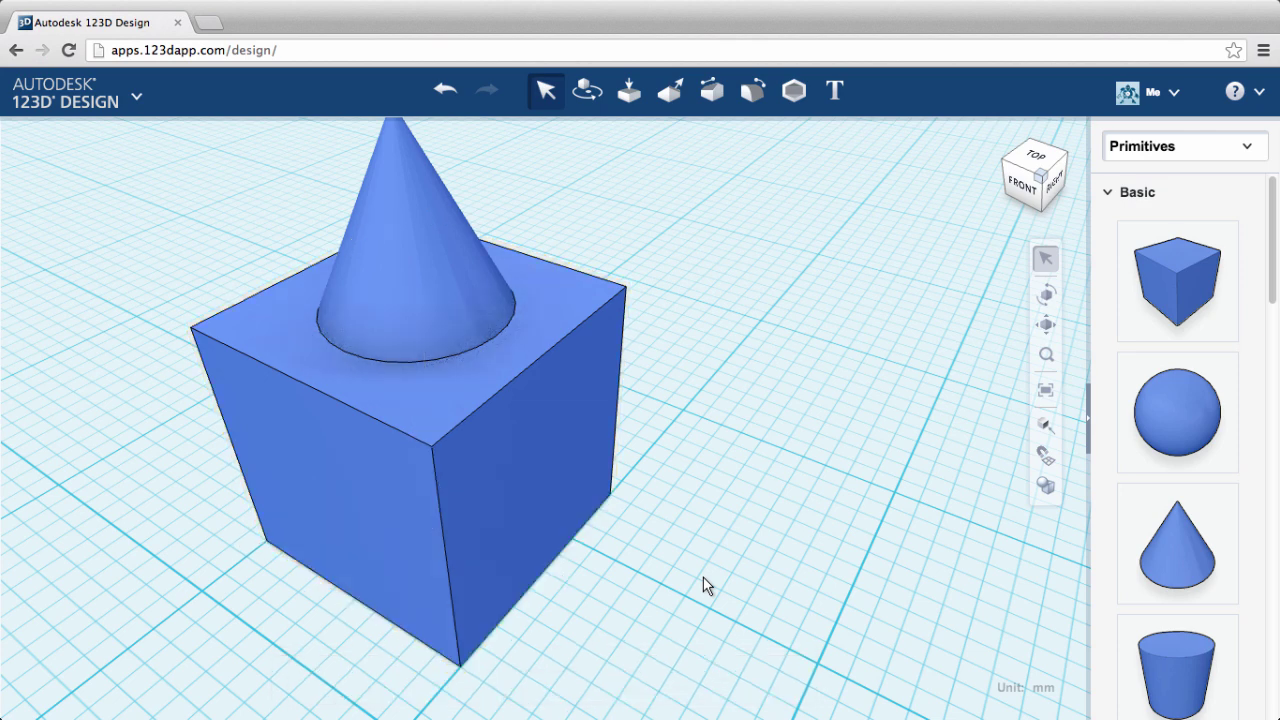
- Delete the old part, add a new box and cone, and sink the cone 3.271 into the box
{"action": "left_click", "coordinate": [480, 520]}
{"action": "key", "text": "Delete"}
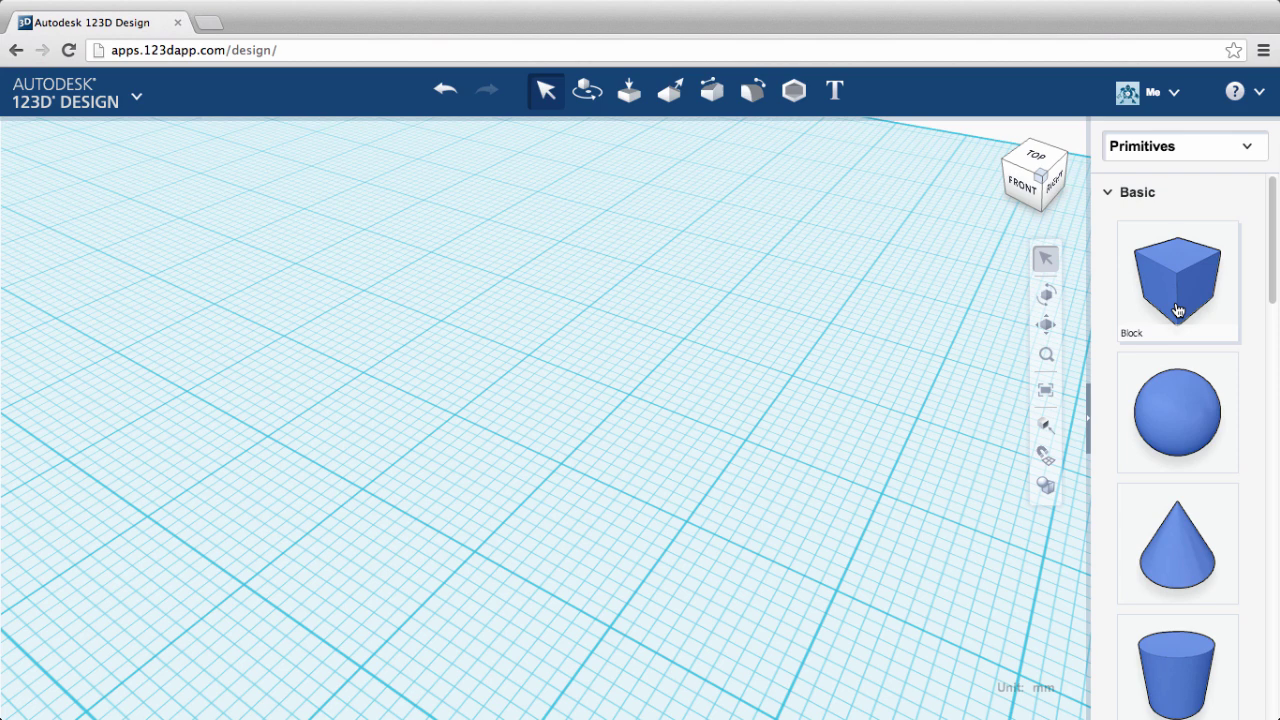
{"action": "left_click_drag", "start_coordinate": [1178, 310], "coordinate": [320, 420]}
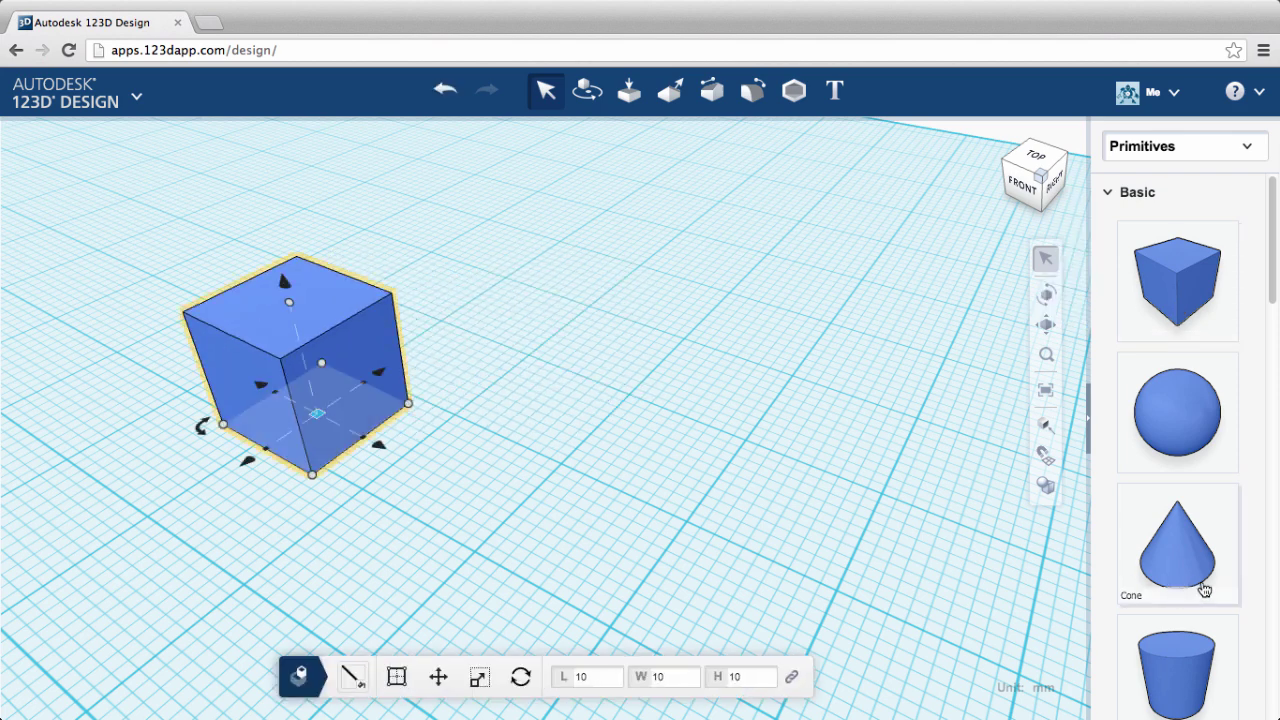
{"action": "left_click_drag", "start_coordinate": [1193, 578], "coordinate": [286, 309]}
{"action": "left_click_drag", "start_coordinate": [255, 152], "coordinate": [265, 205]}
- Toggle the cone to Void and back to Solid, then select the cube
{"action": "left_click", "coordinate": [401, 243]}
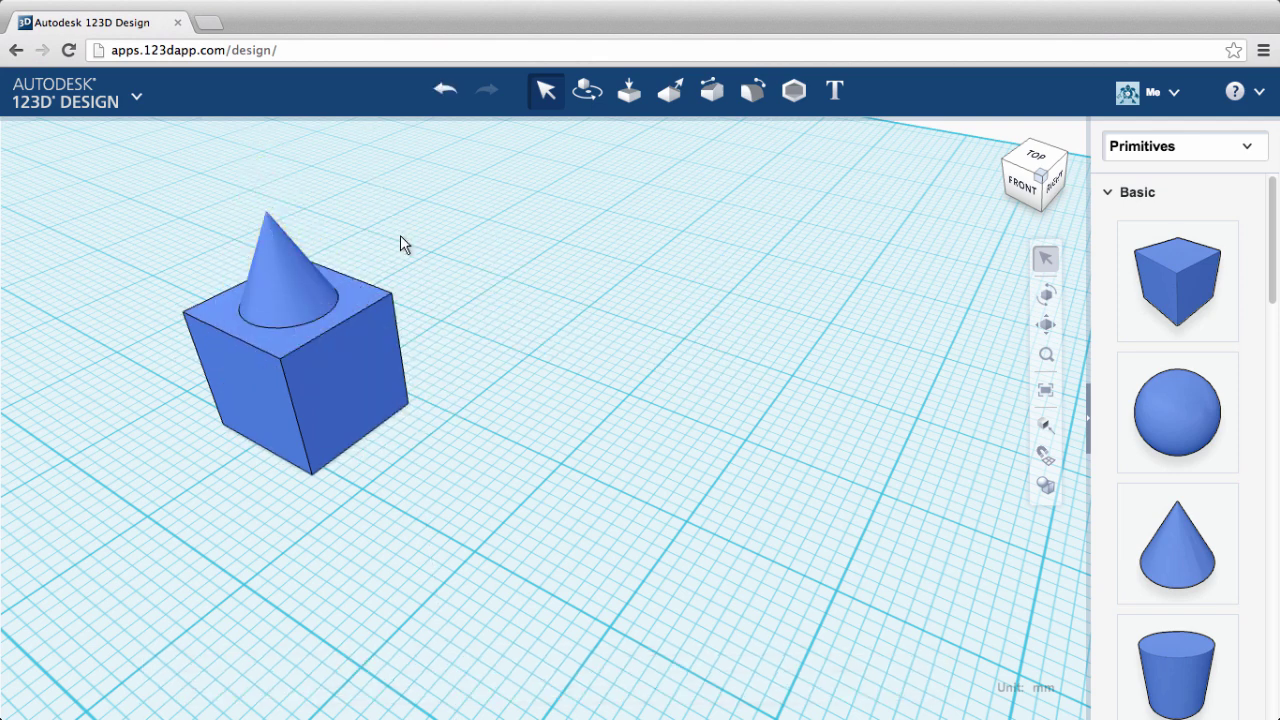
{"action": "left_click", "coordinate": [277, 258]}
{"action": "left_click", "coordinate": [366, 678]}
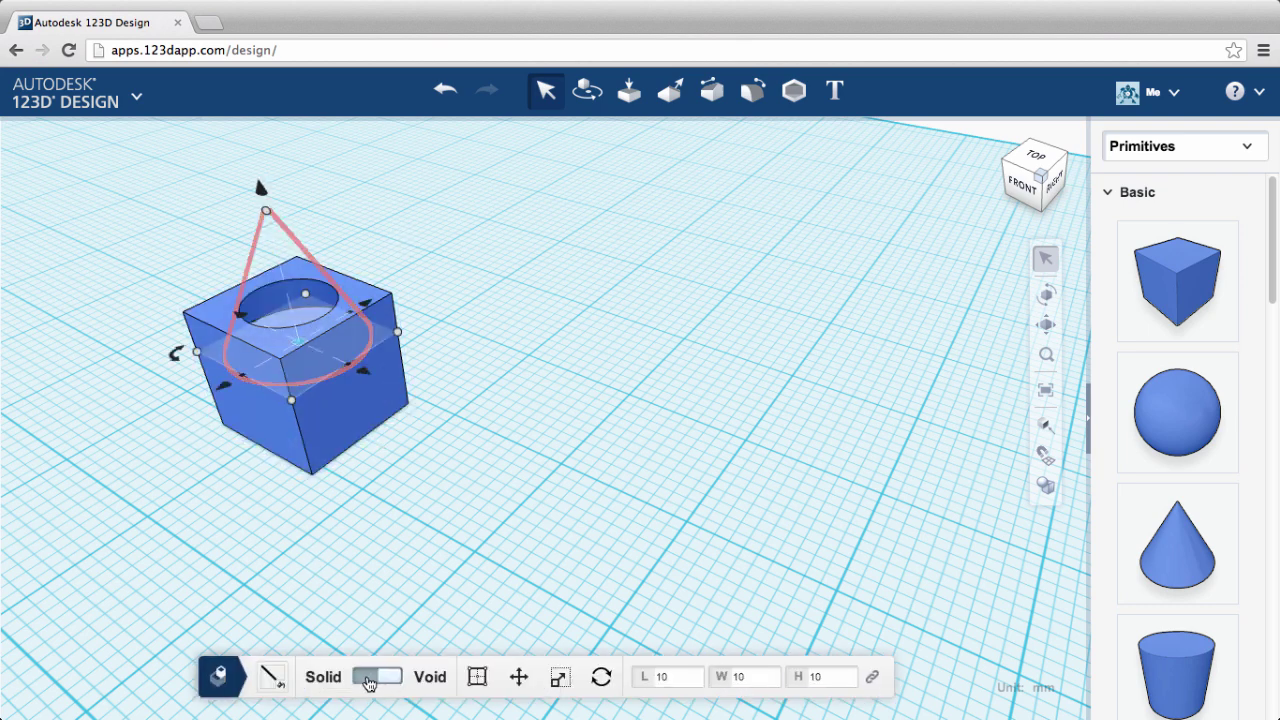
{"action": "left_click", "coordinate": [366, 681]}
{"action": "left_click", "coordinate": [329, 435]}
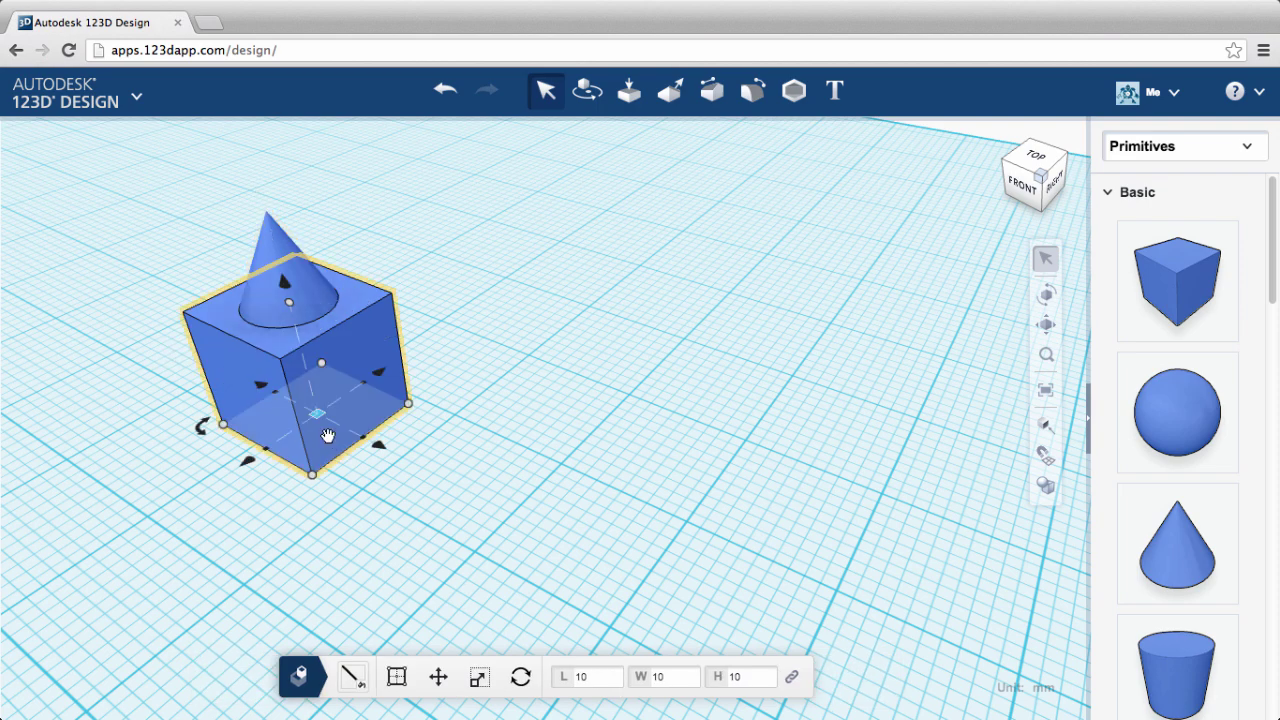
- Split the cone off as its own part with Make Part
{"action": "left_click", "coordinate": [284, 252]}
{"action": "right_click", "coordinate": [282, 238]}
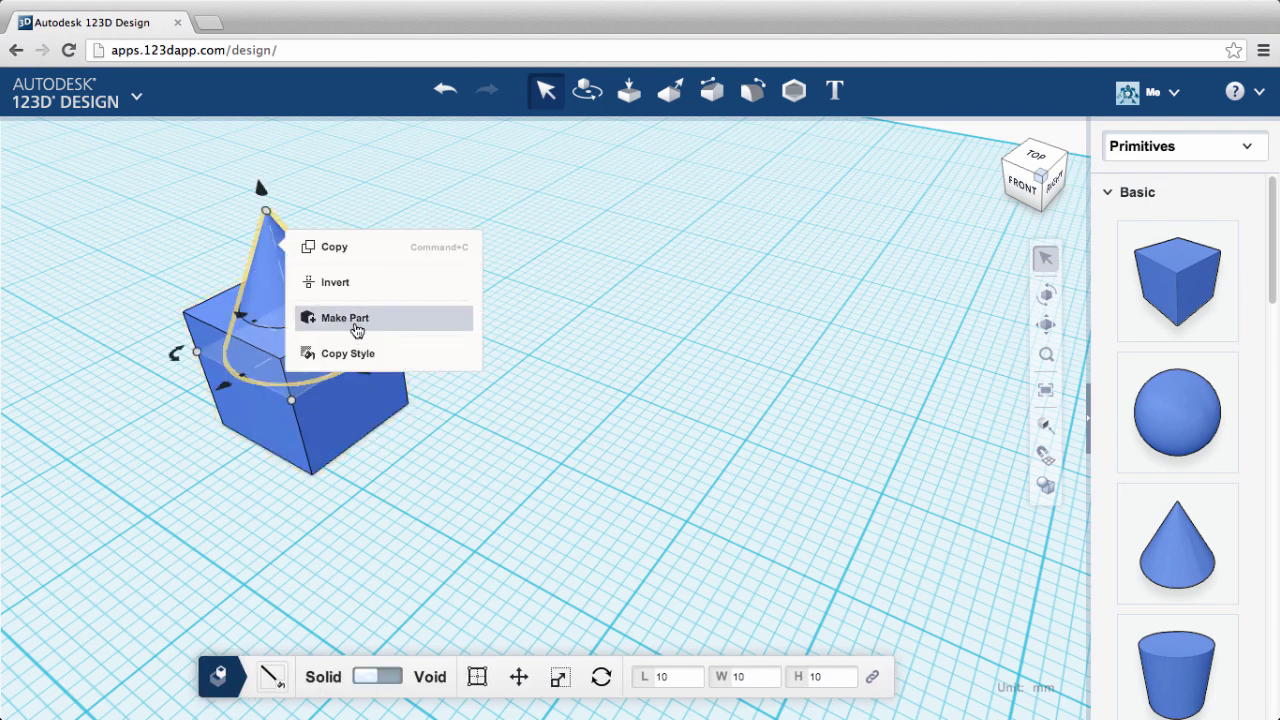
{"action": "left_click", "coordinate": [357, 330]}
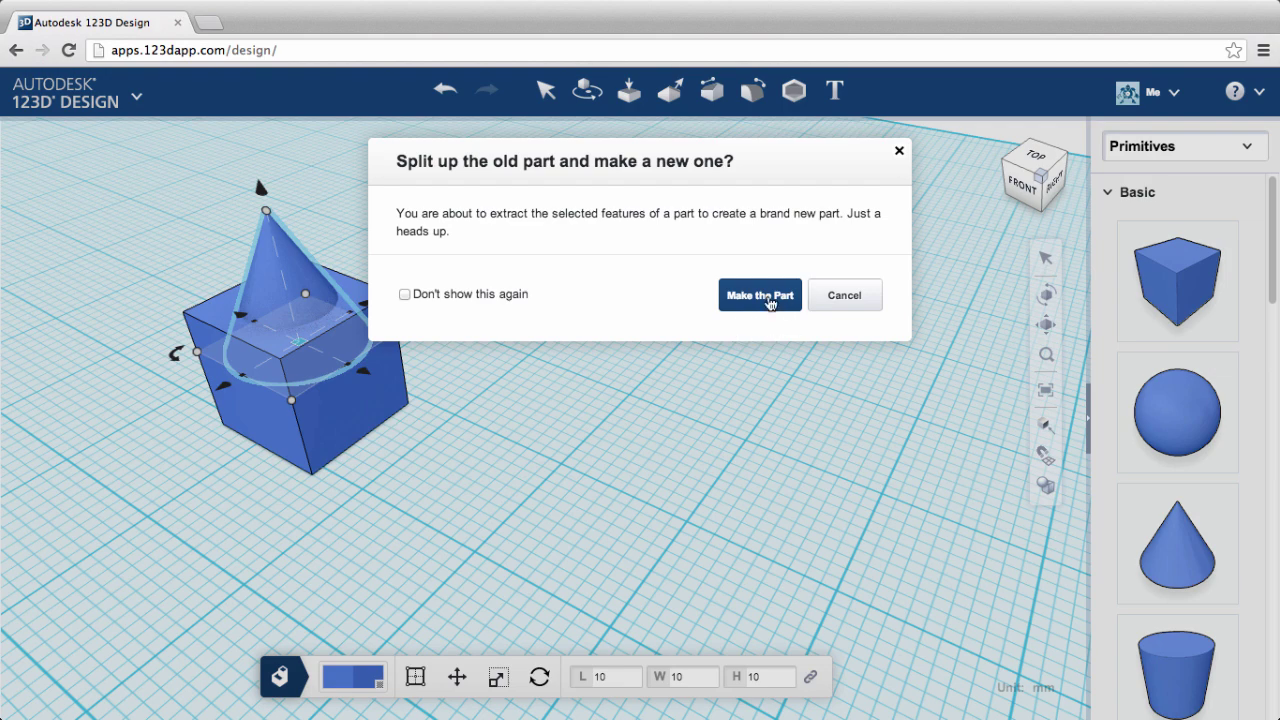
{"action": "left_click", "coordinate": [762, 296]}
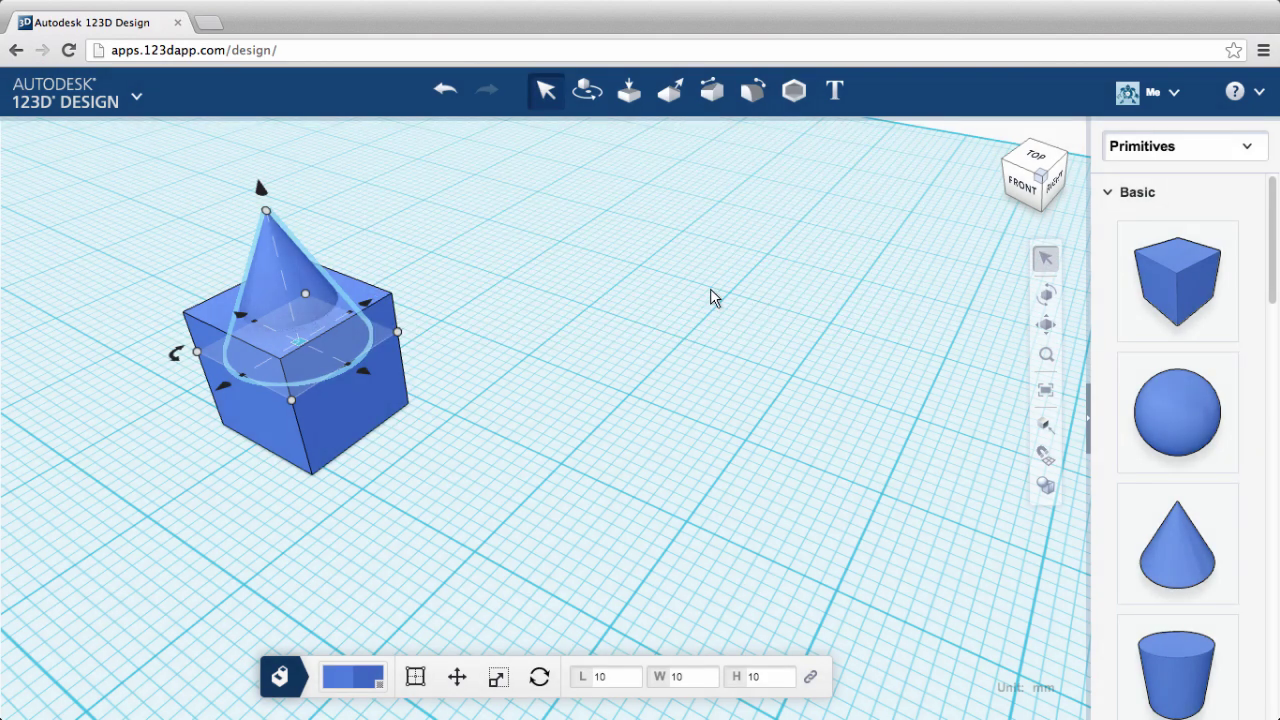
- Select the cone and cube and choose Make Part to combine them, cone first
{"action": "left_click", "coordinate": [287, 242]}
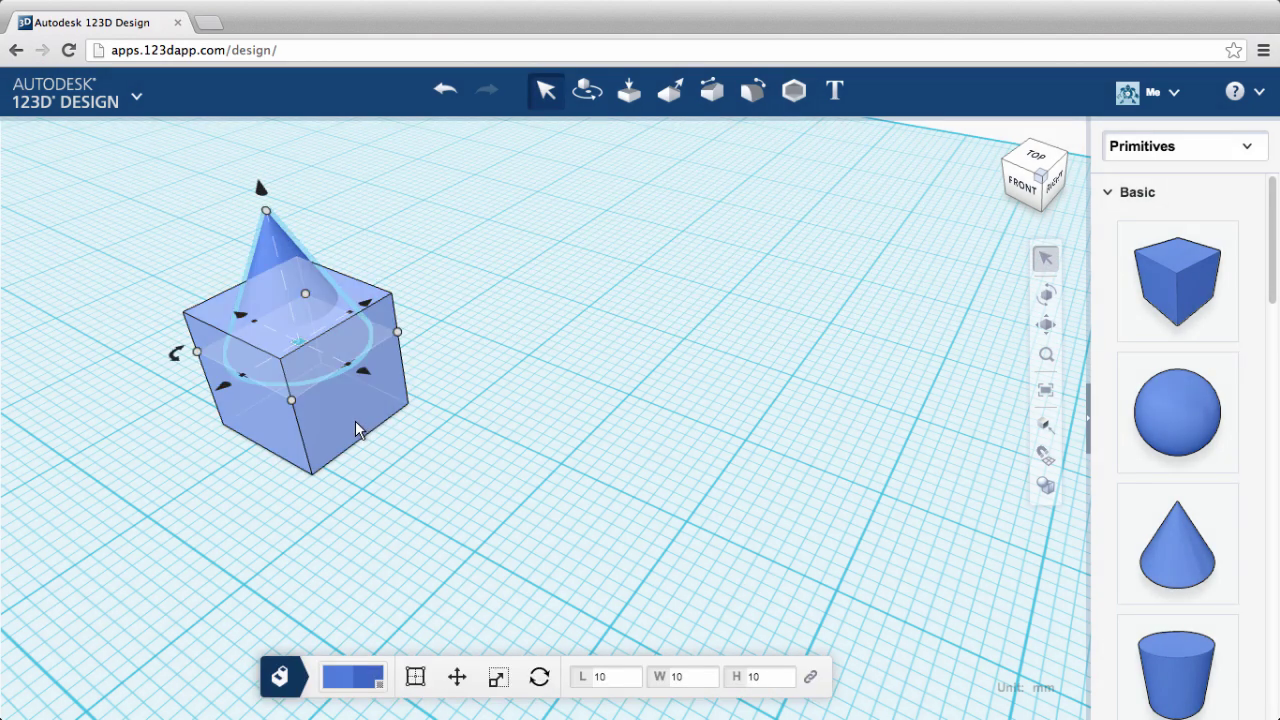
{"action": "left_click", "coordinate": [357, 428], "text": "shift"}
{"action": "right_click", "coordinate": [354, 408]}
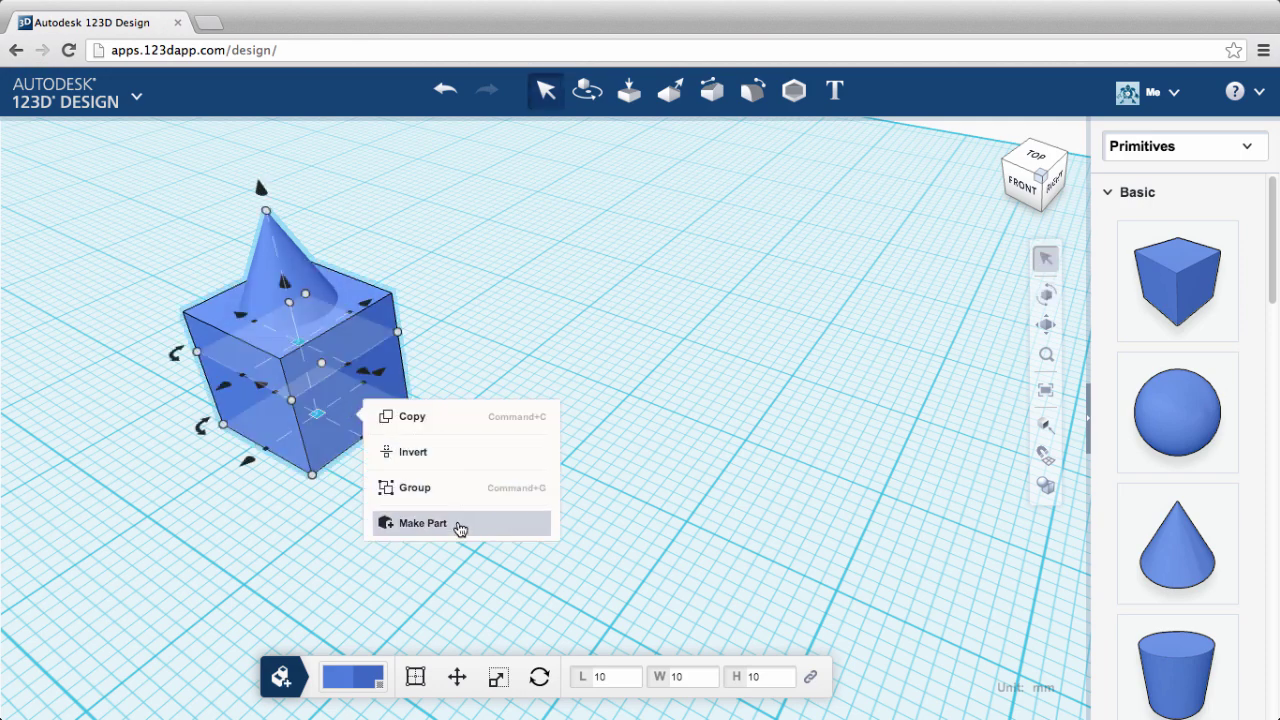
{"action": "left_click", "coordinate": [459, 524]}
- Confirm the combined part, switch it to Void, then select and delete the cone and part
{"action": "left_click", "coordinate": [758, 302]}
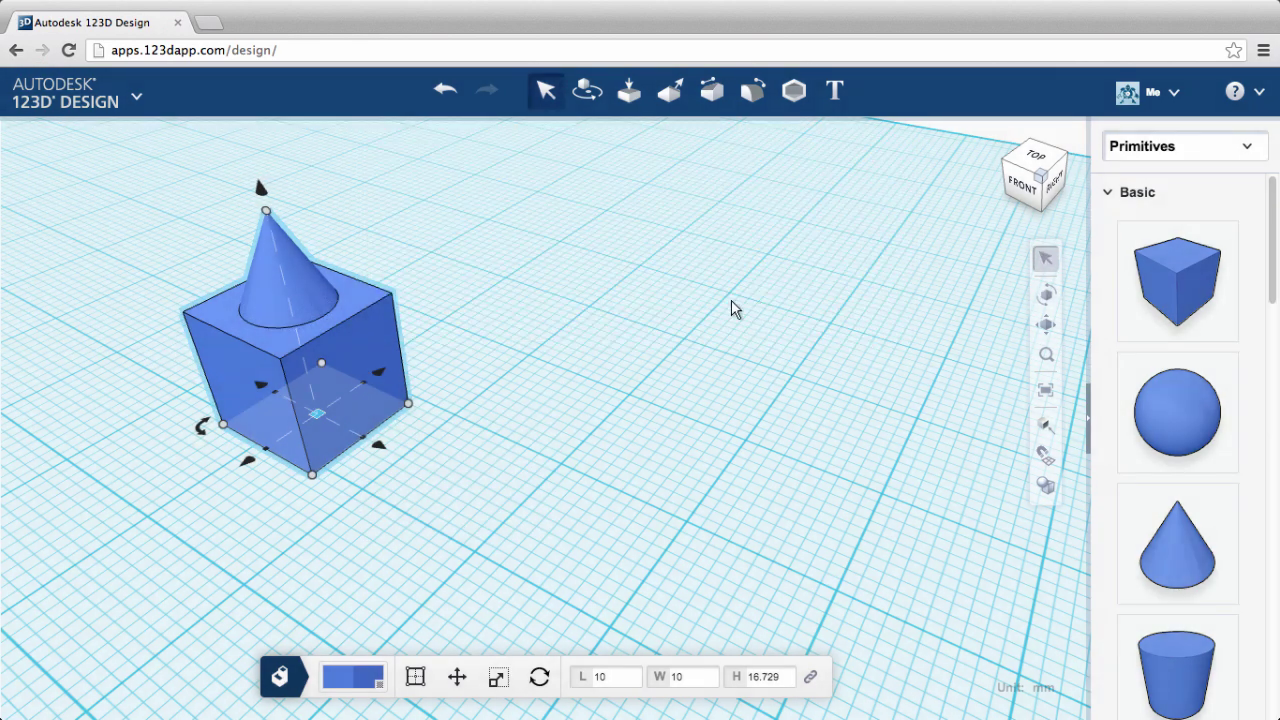
{"action": "left_click", "coordinate": [351, 340]}
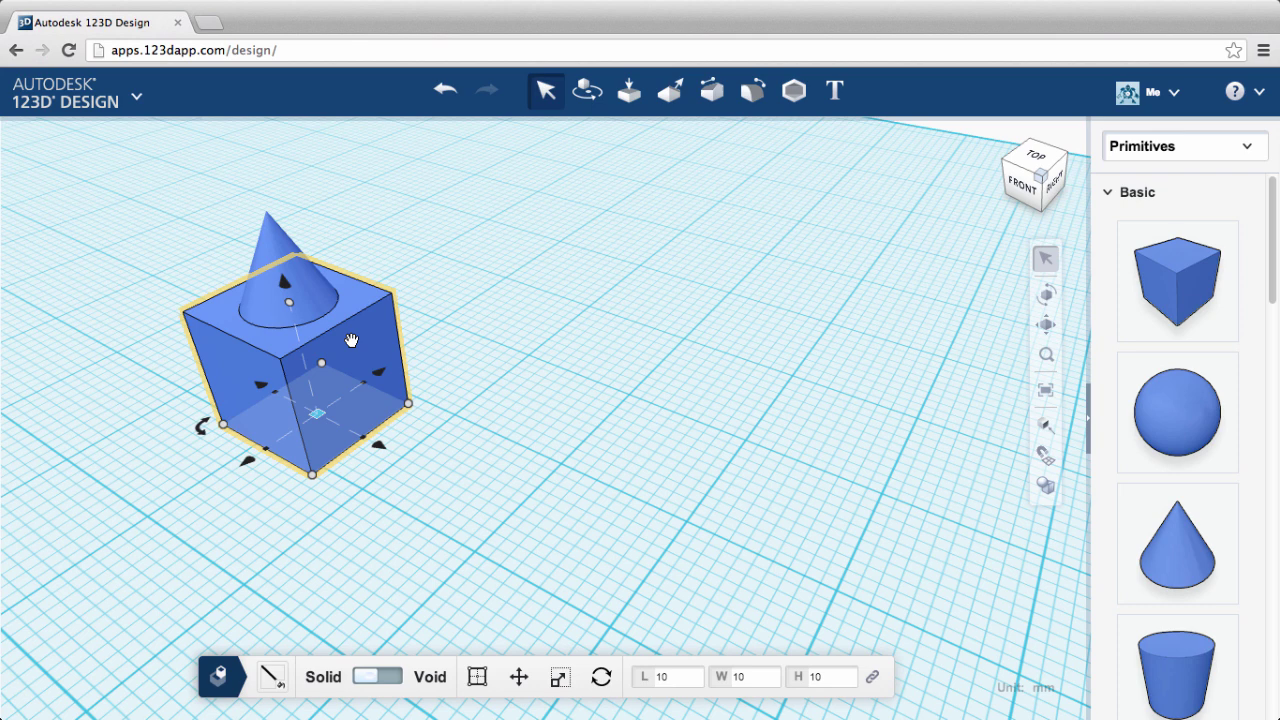
{"action": "left_click", "coordinate": [392, 680]}
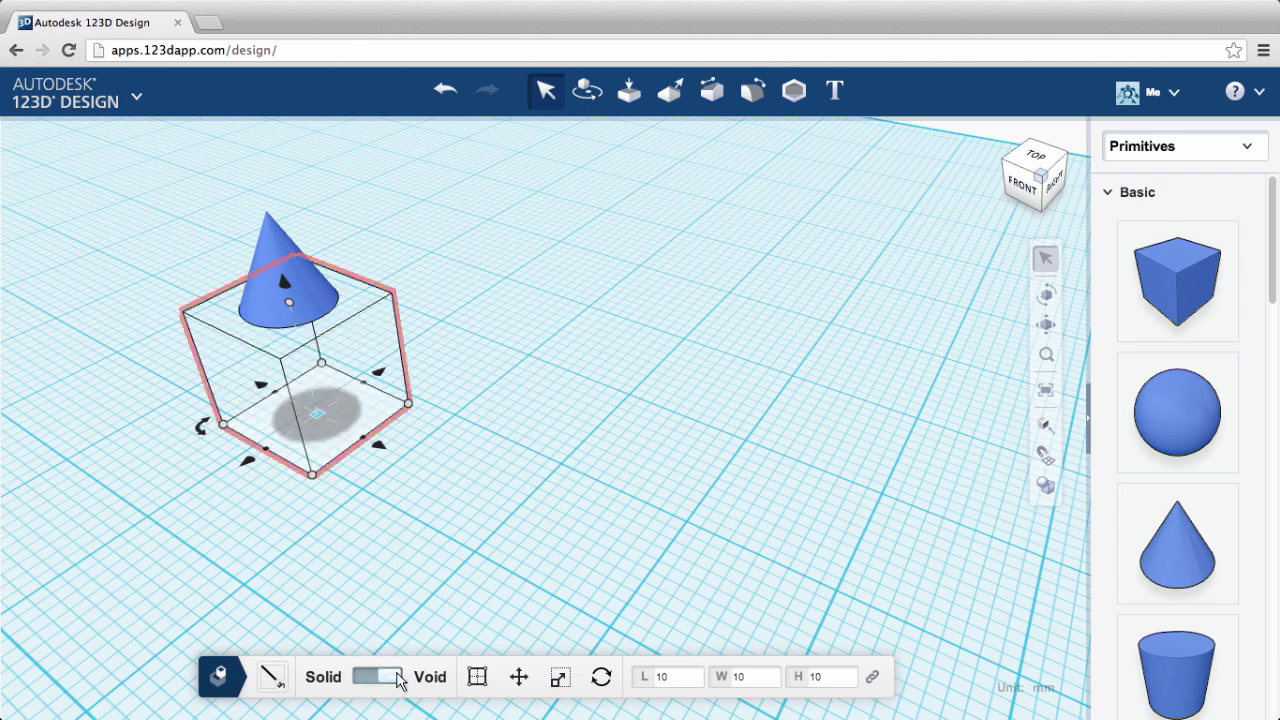
{"action": "left_click", "coordinate": [517, 476]}
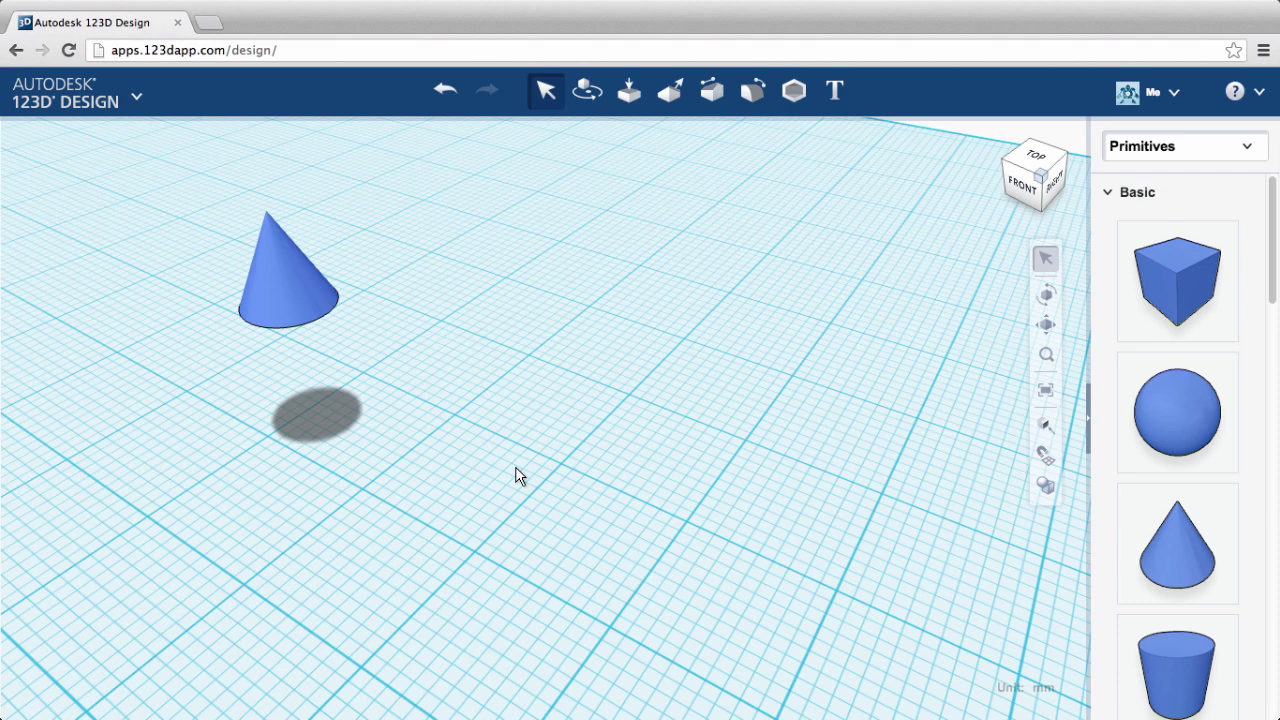
{"action": "left_click", "coordinate": [286, 317]}
{"action": "key", "text": "Delete"}
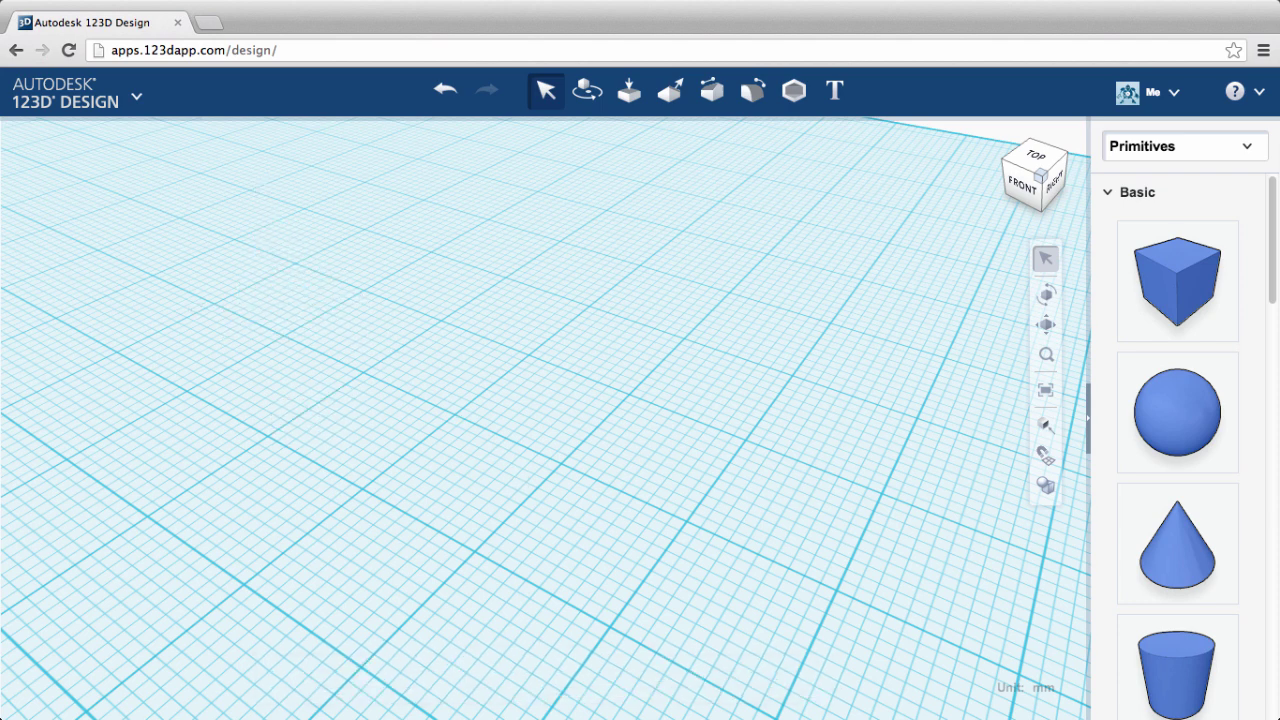